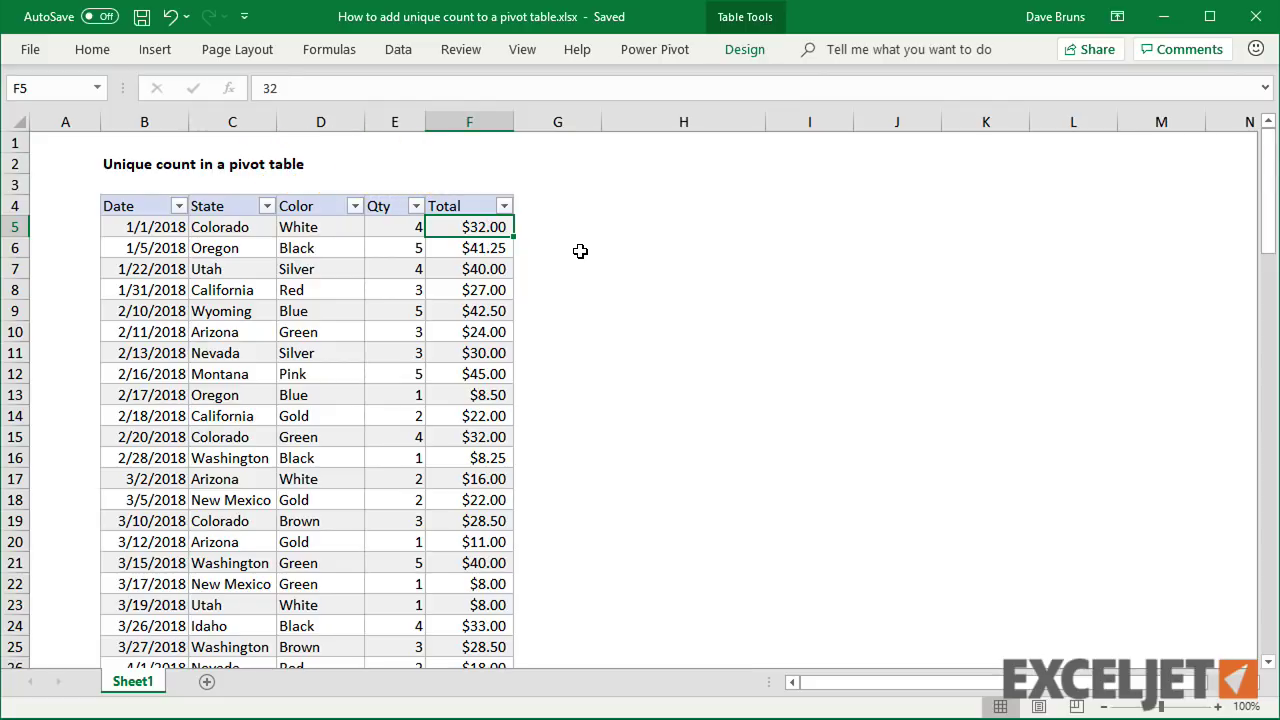
Create a pivot table from Table1 at H4 on the existing worksheet, with State as both row and value field
{"action": "left_click", "coordinate": [166, 56]}
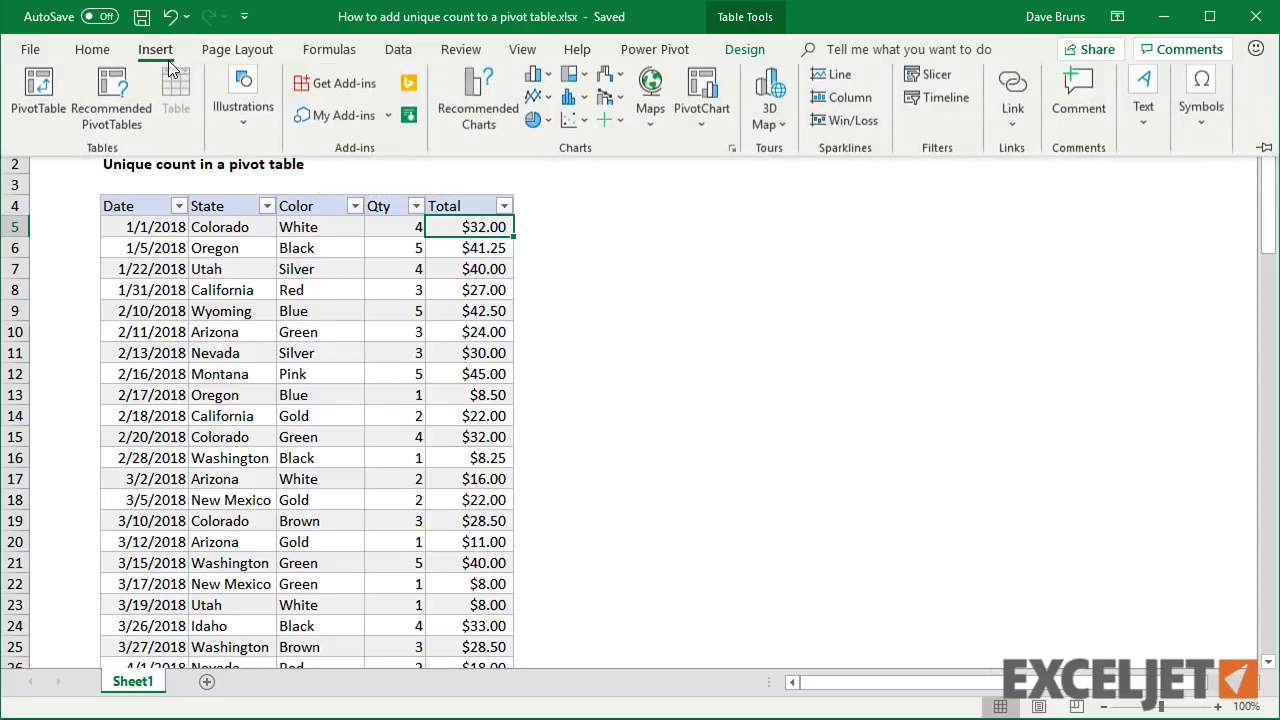
{"action": "left_click", "coordinate": [45, 90]}
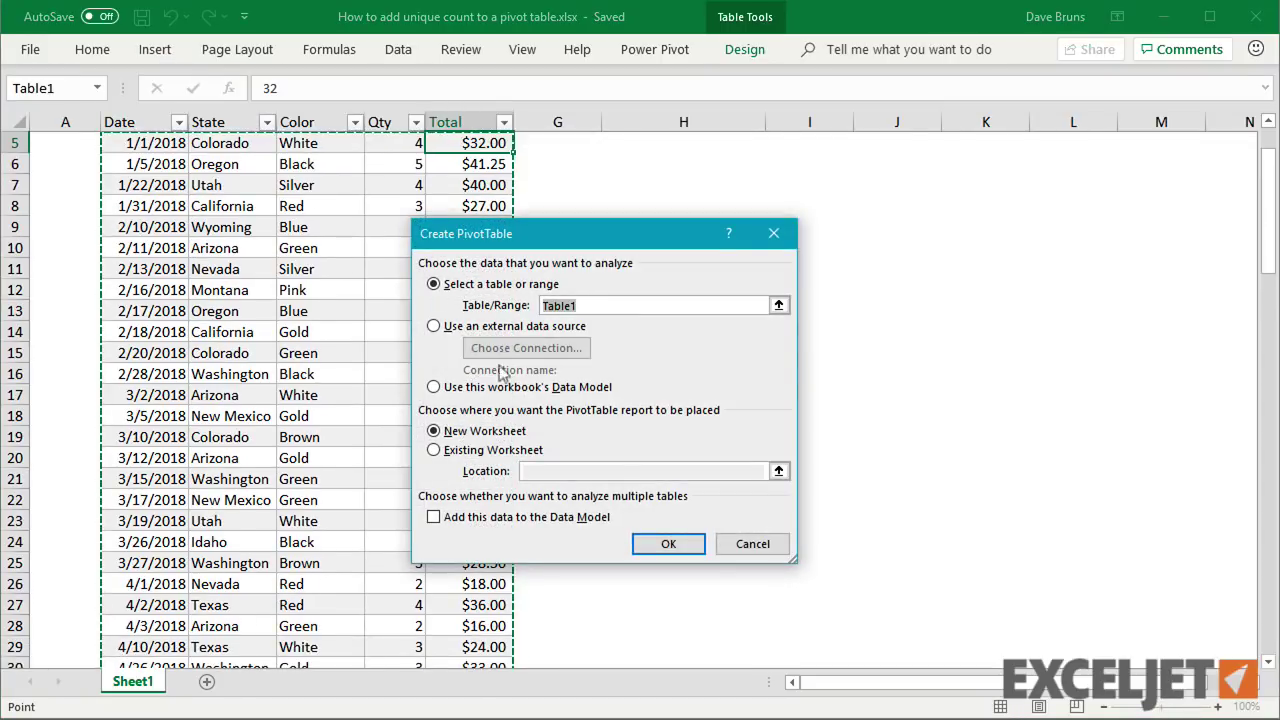
{"action": "left_click", "coordinate": [535, 452]}
{"action": "type", "text": "H4"}
{"action": "left_click", "coordinate": [668, 545]}
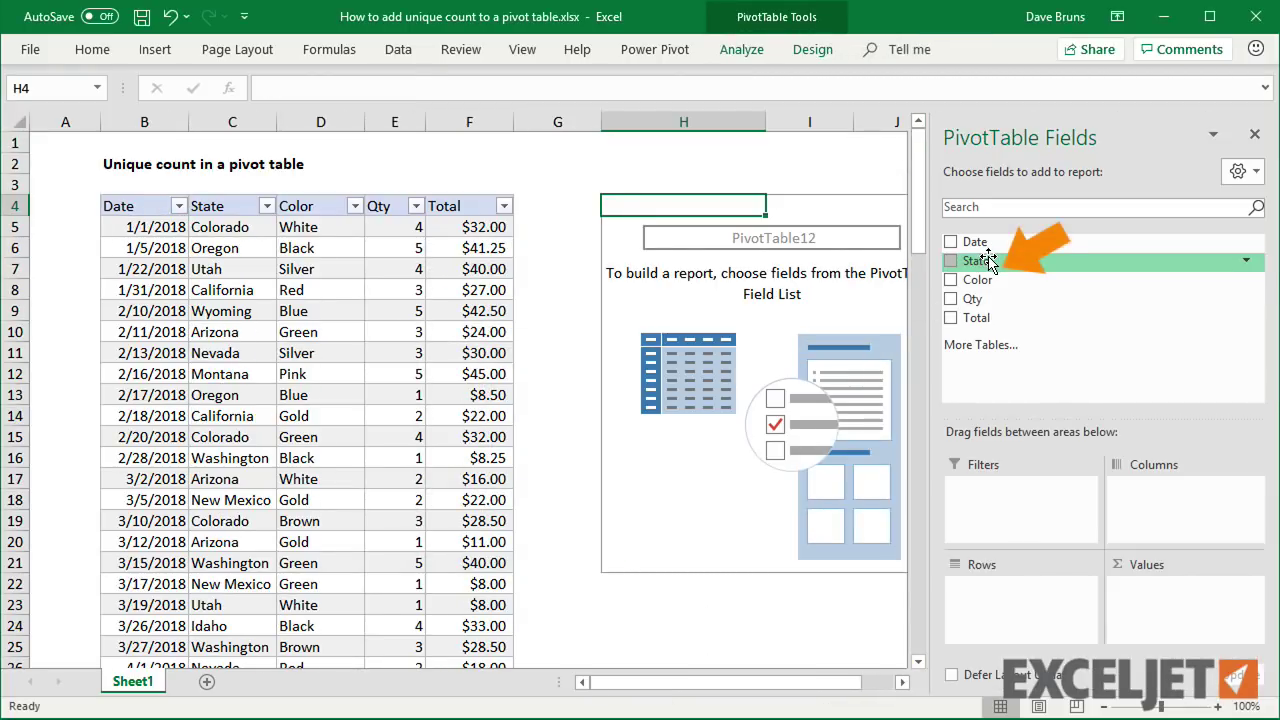
{"action": "mouse_move", "coordinate": [988, 260]}
{"action": "left_mouse_down"}
{"action": "mouse_move", "coordinate": [986, 543]}
{"action": "mouse_move", "coordinate": [1010, 598]}
{"action": "left_mouse_up"}
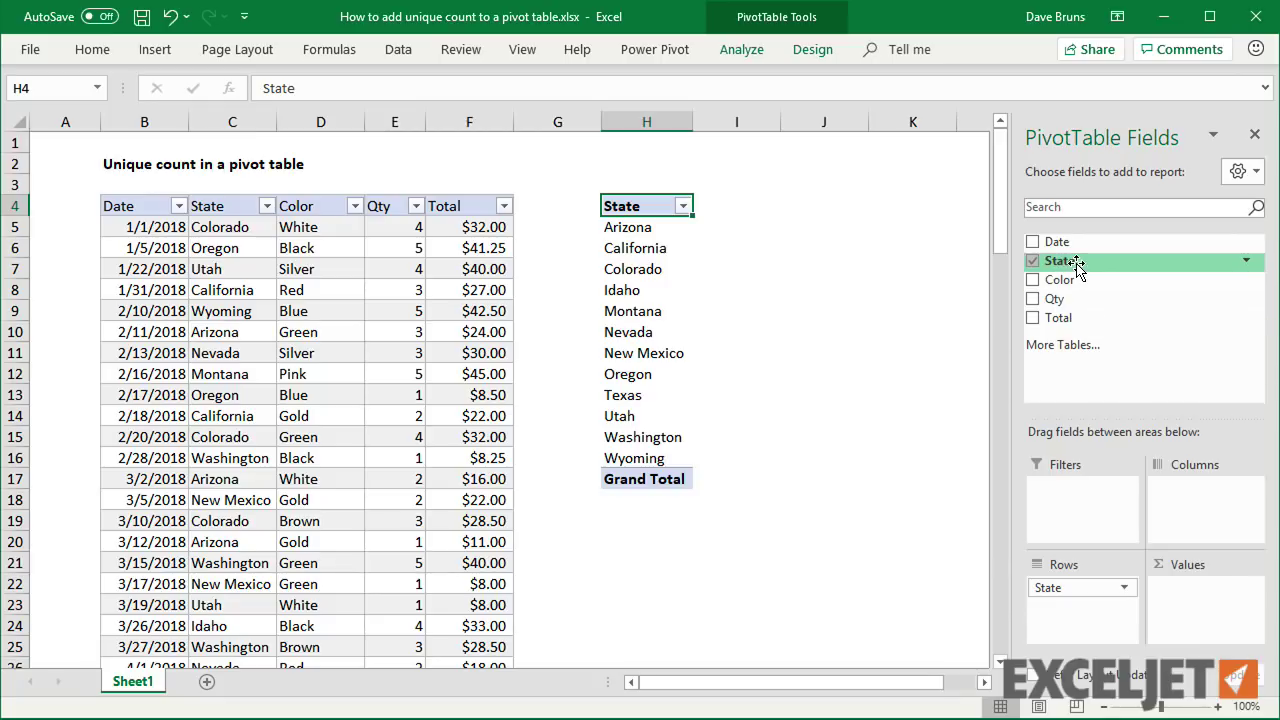
{"action": "left_click_drag", "start_coordinate": [1081, 258], "coordinate": [1180, 600]}
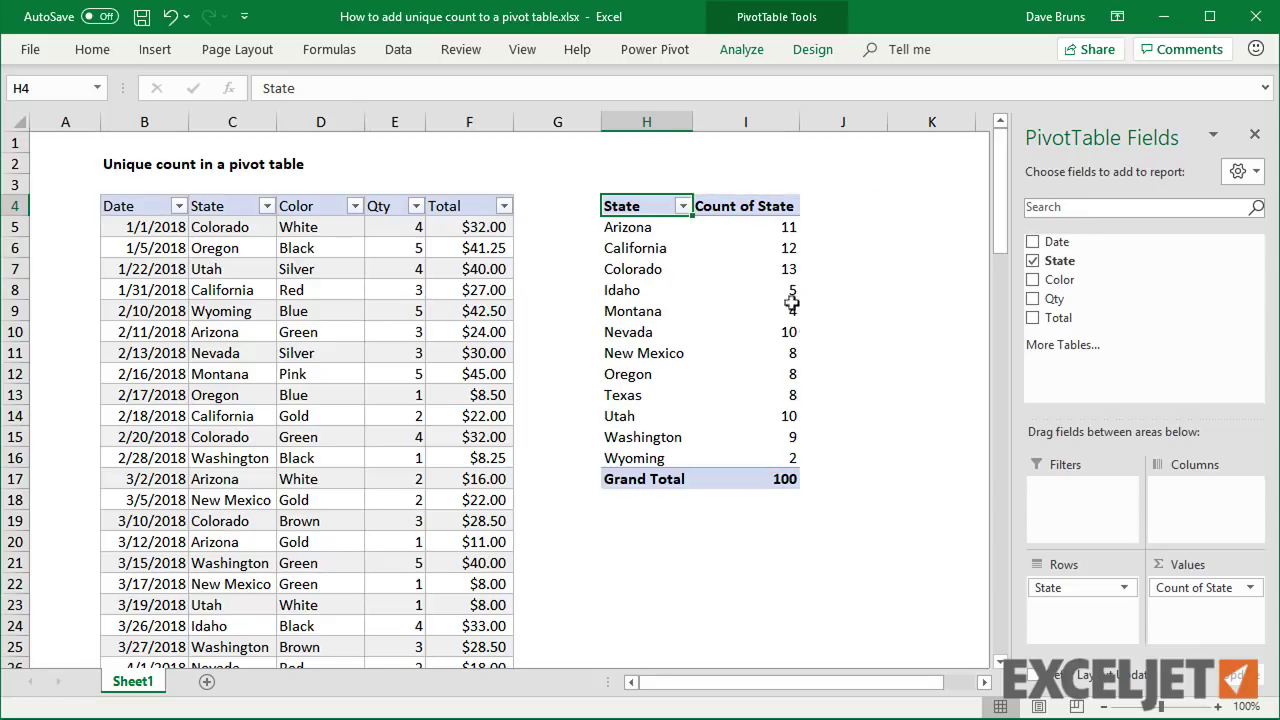
Review the available summary calculations in the value field settings of Count of State
{"action": "right_click", "coordinate": [761, 208]}
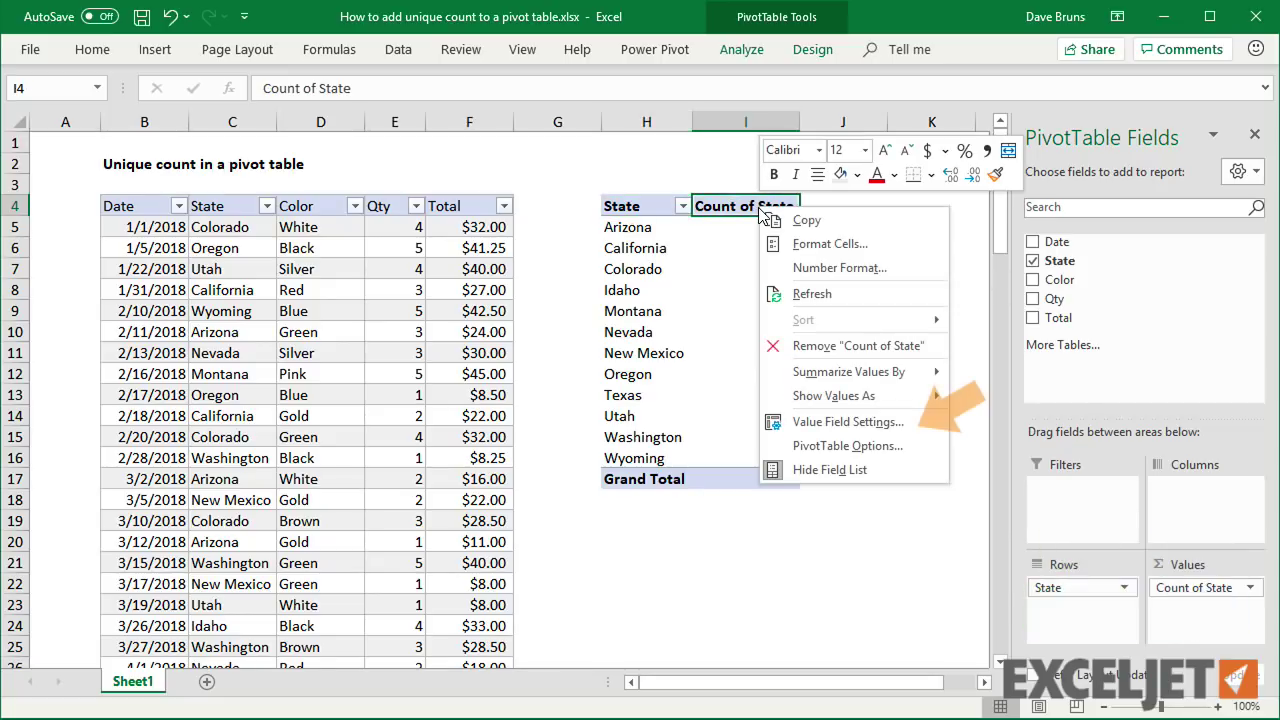
{"action": "left_click", "coordinate": [858, 424]}
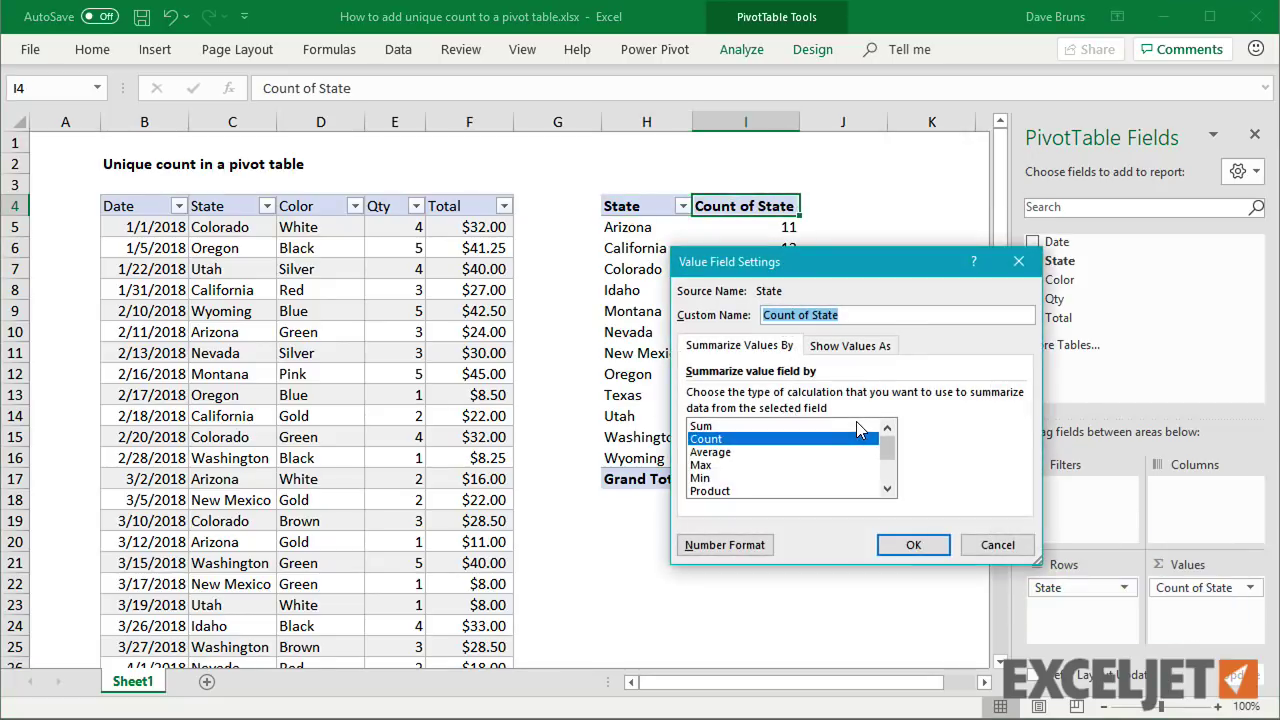
{"action": "left_click", "coordinate": [887, 489]}
{"action": "left_click", "coordinate": [887, 489]}
{"action": "left_click", "coordinate": [887, 489]}
{"action": "left_click", "coordinate": [887, 489]}
{"action": "left_click", "coordinate": [887, 489]}
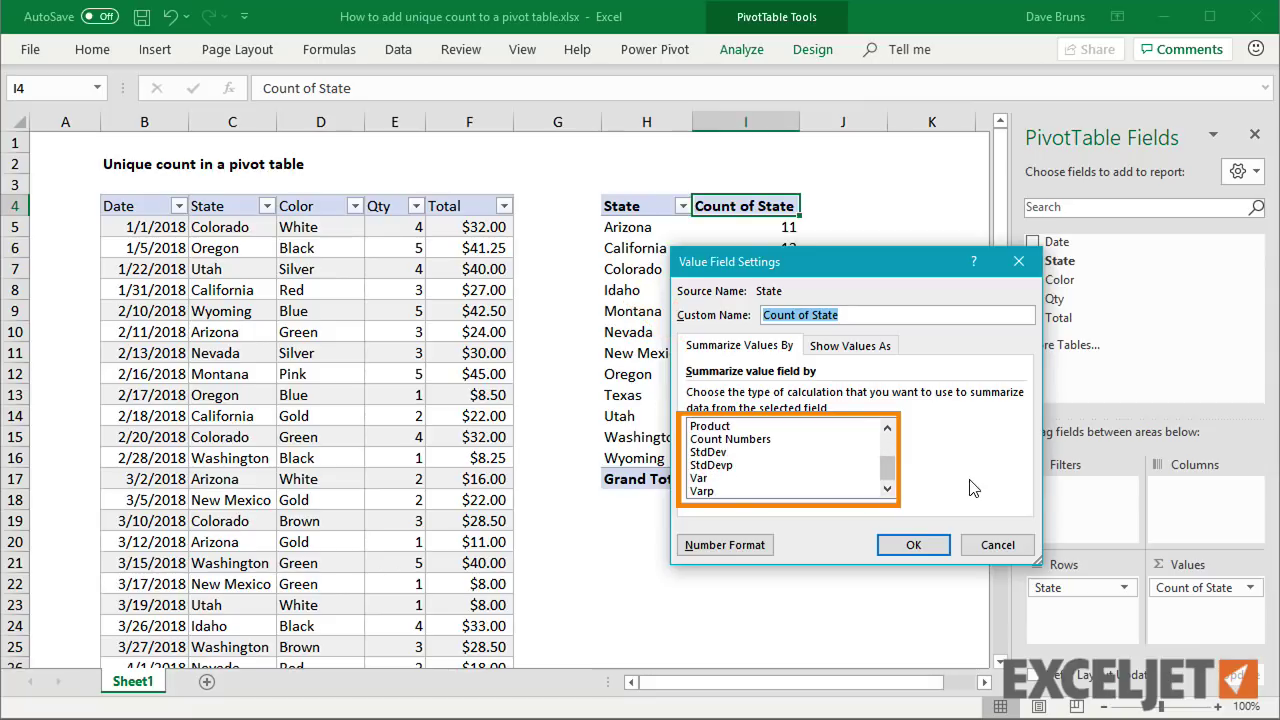
{"action": "left_click", "coordinate": [924, 546]}
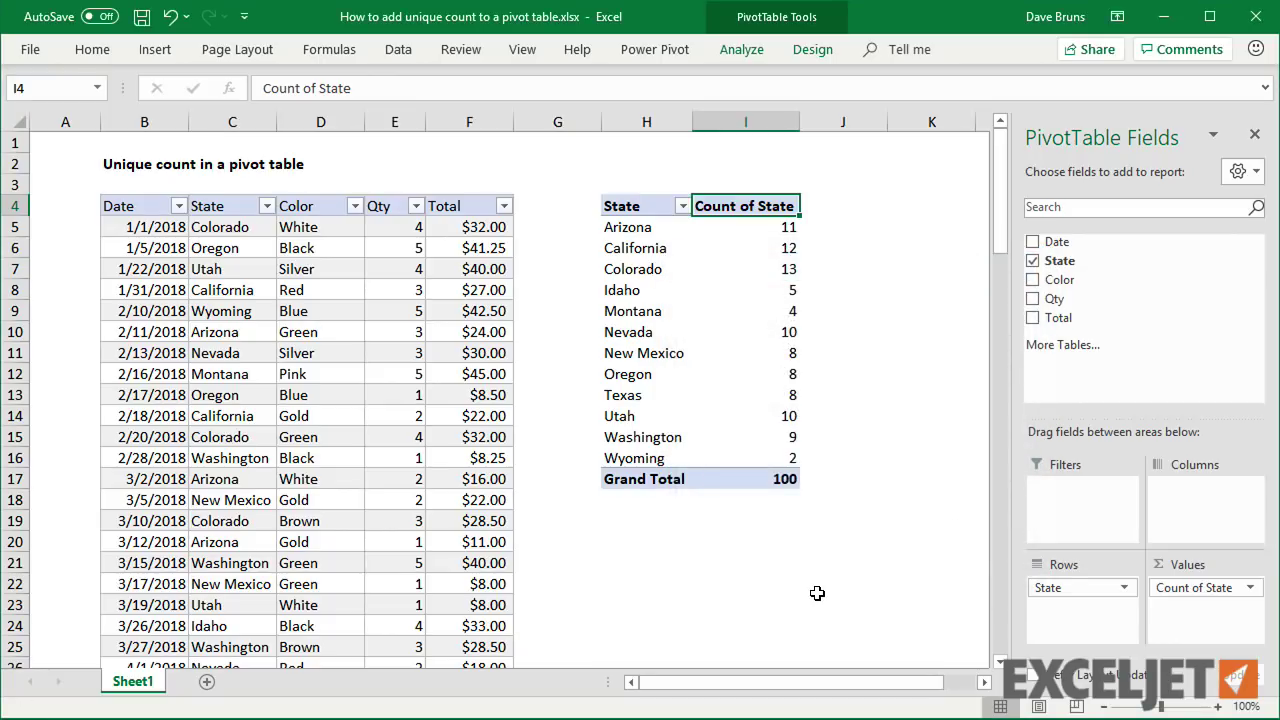
Delete the pivot table in columns H and I
{"action": "key", "text": "ctrl+a"}
{"action": "key", "text": "ctrl+space"}
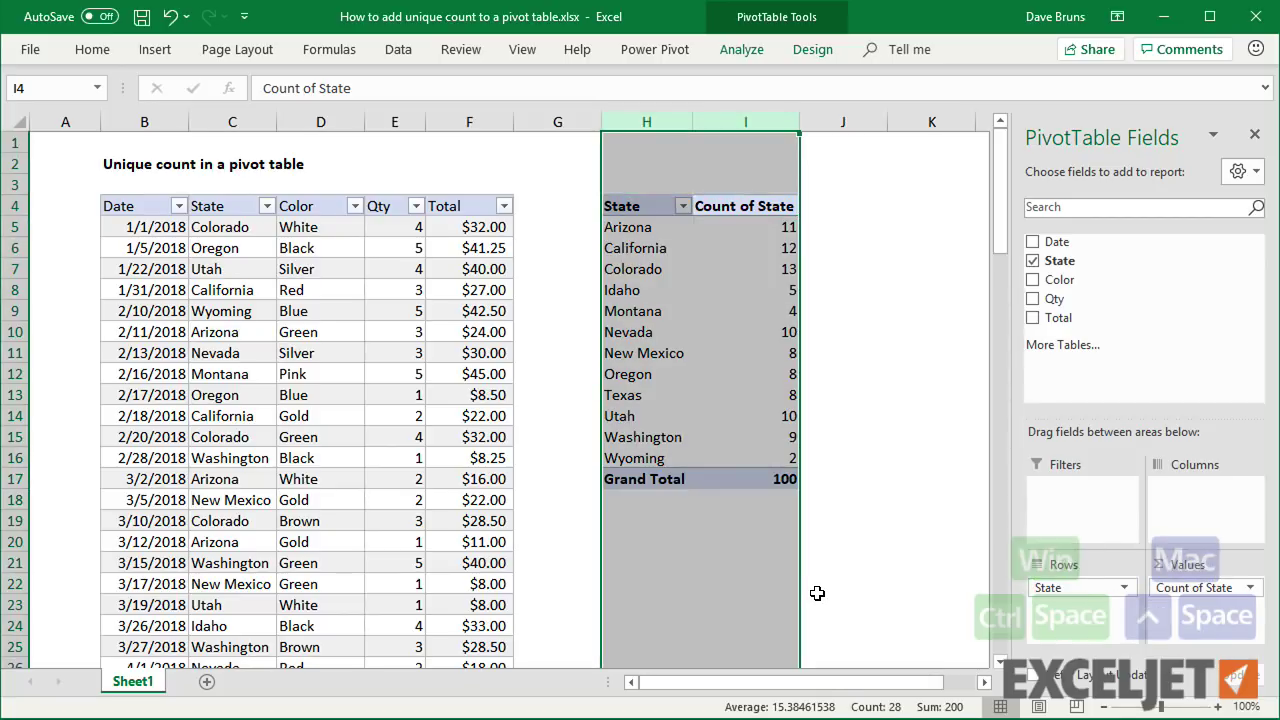
{"action": "key", "text": "Delete"}
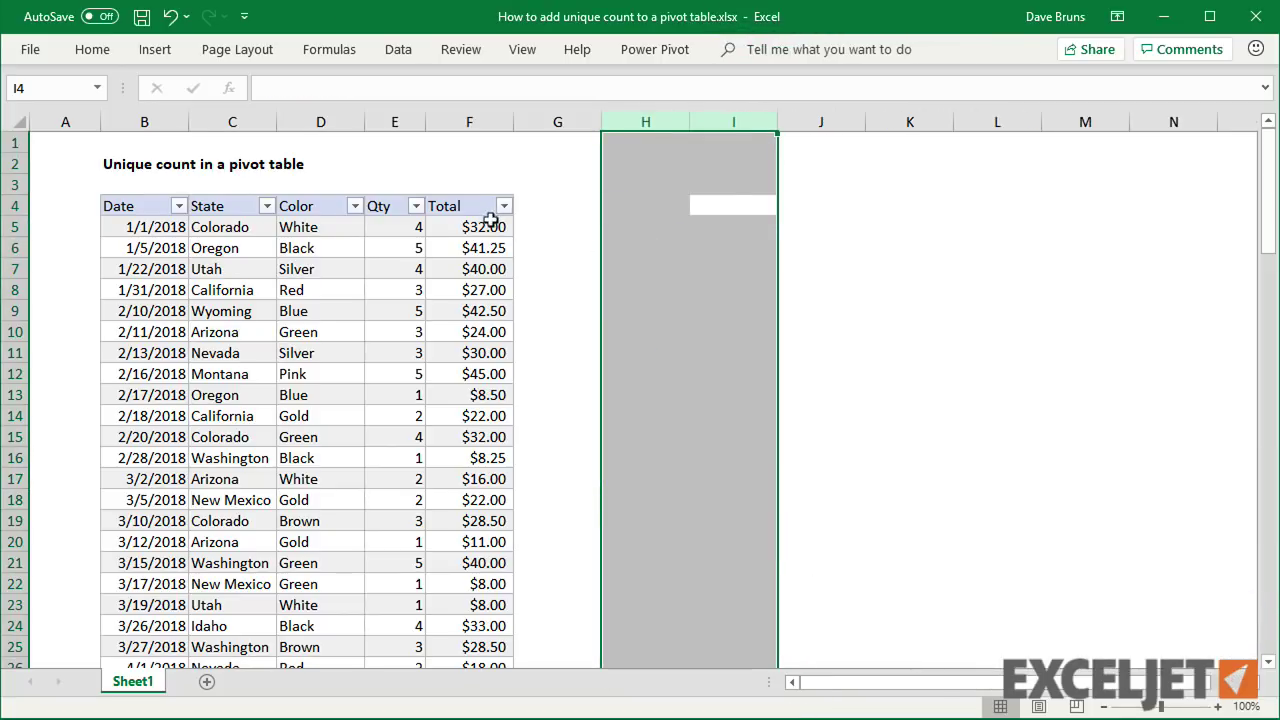
Create a pivot table from Table1 at H4 on the existing worksheet, adding the data to the Data Model
{"action": "left_click", "coordinate": [485, 224]}
{"action": "left_click", "coordinate": [155, 50]}
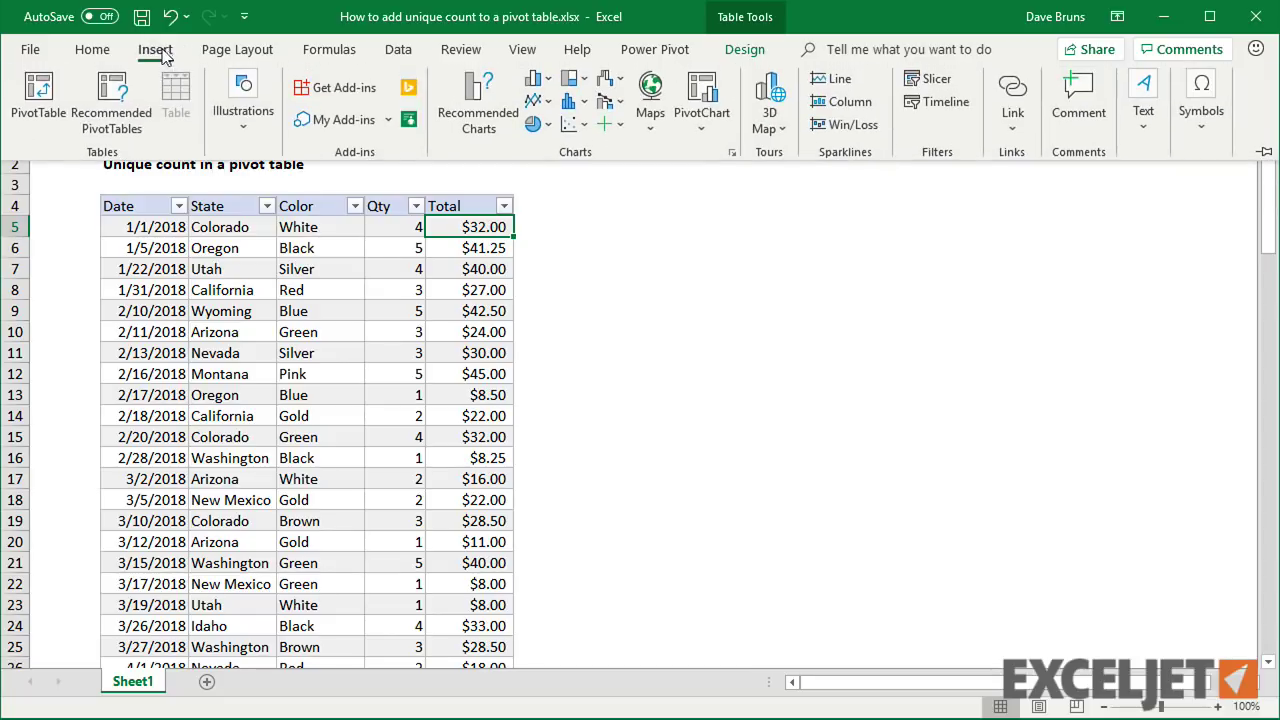
{"action": "left_click", "coordinate": [34, 105]}
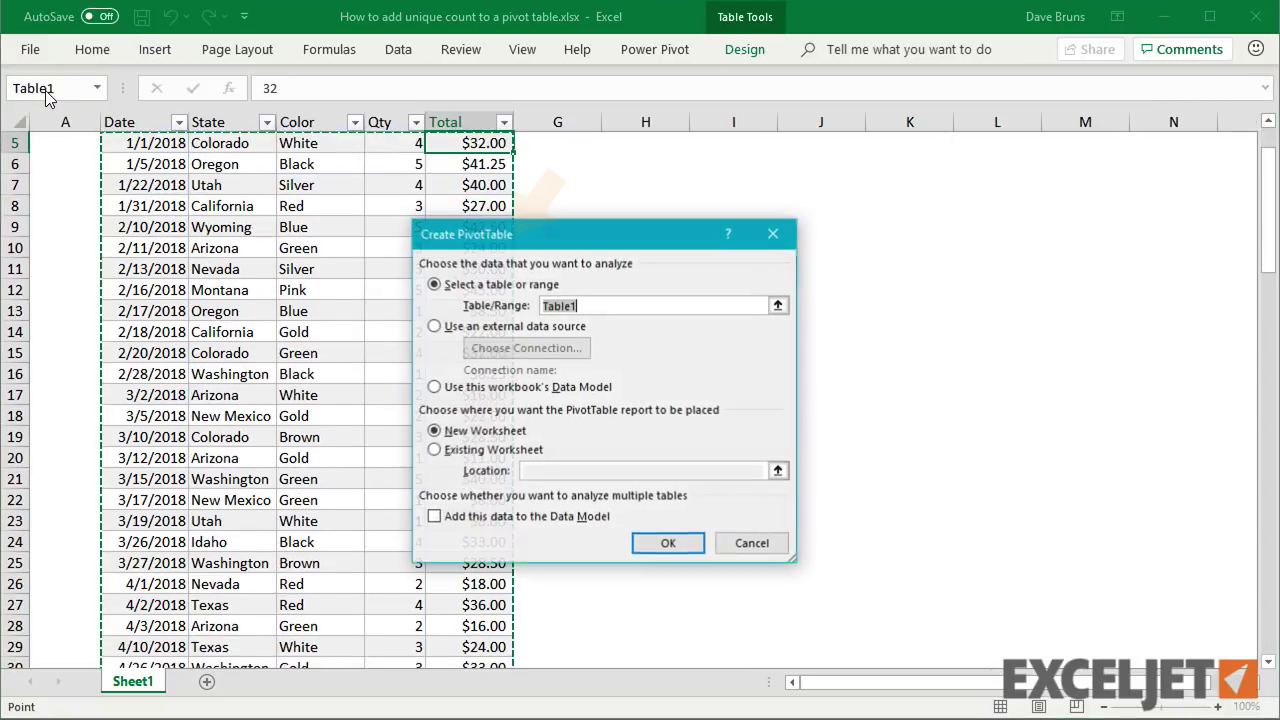
{"action": "left_click", "coordinate": [512, 450]}
{"action": "type", "text": "h4"}
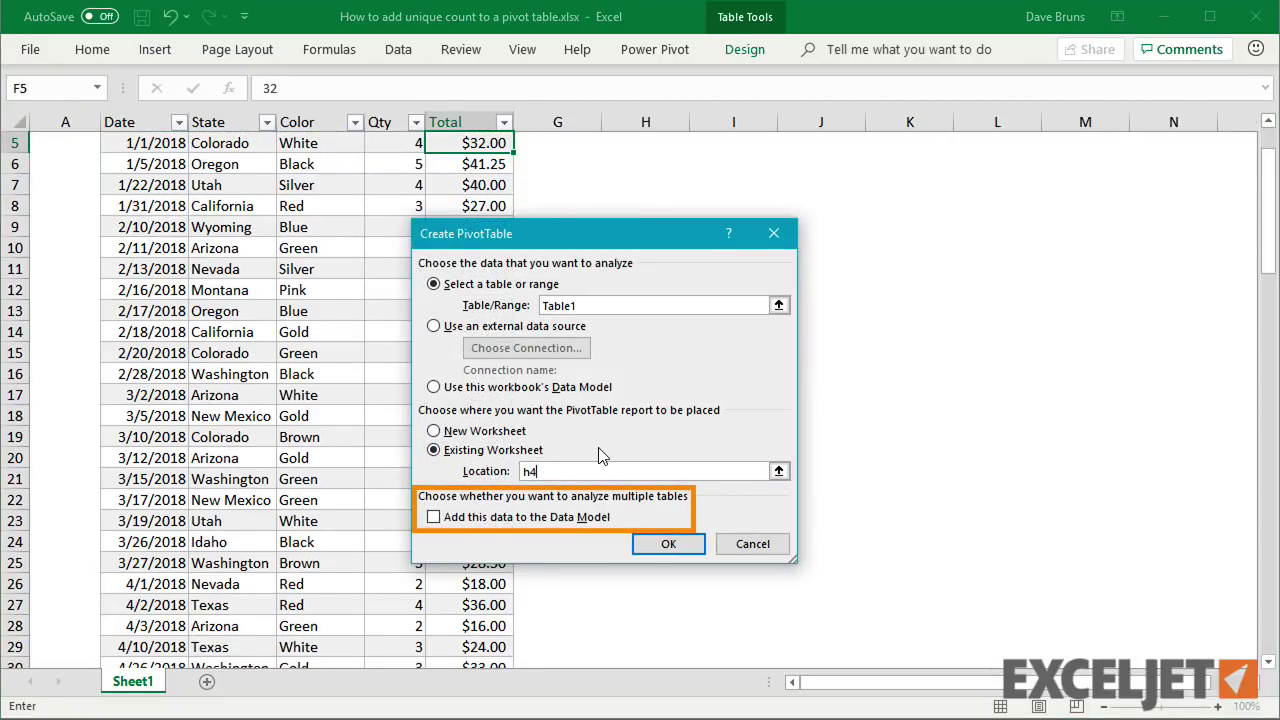
{"action": "left_click", "coordinate": [594, 517]}
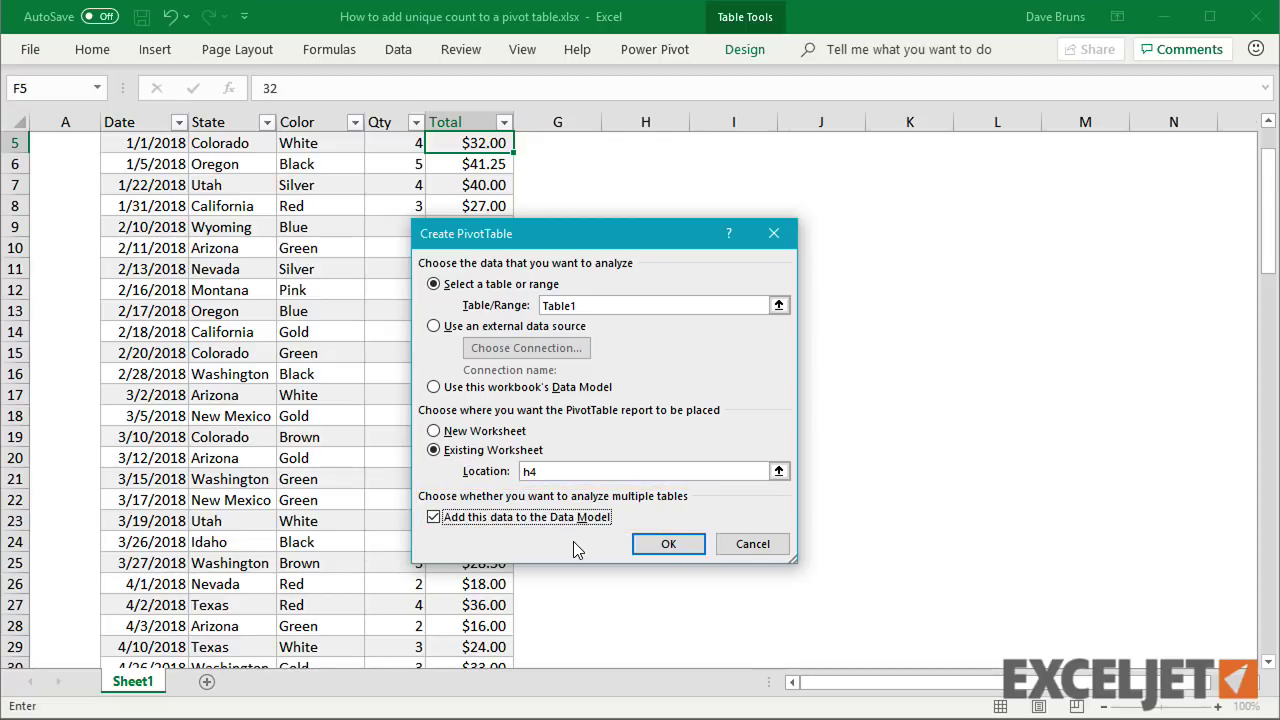
{"action": "left_click", "coordinate": [652, 549]}
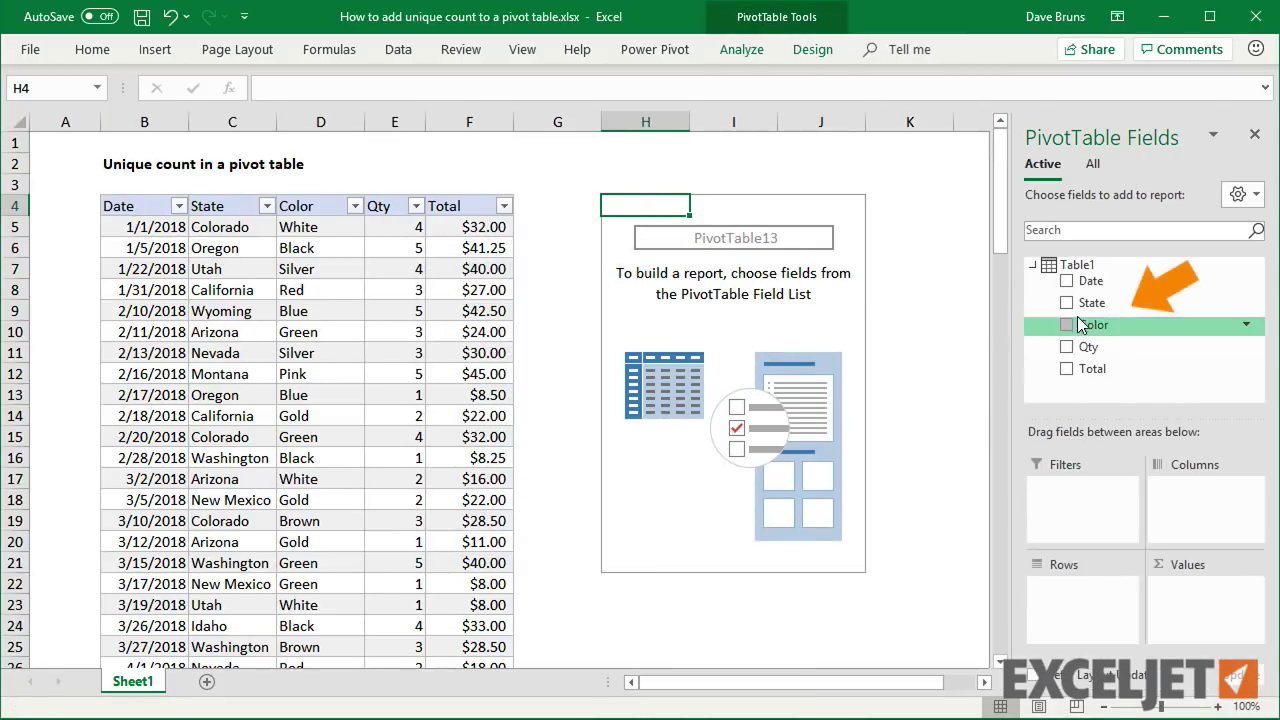
Add State as both row and value field, and summarize the State values by Distinct Count
{"action": "left_click_drag", "start_coordinate": [1090, 303], "coordinate": [1090, 586]}
{"action": "left_click_drag", "start_coordinate": [1126, 302], "coordinate": [1198, 594]}
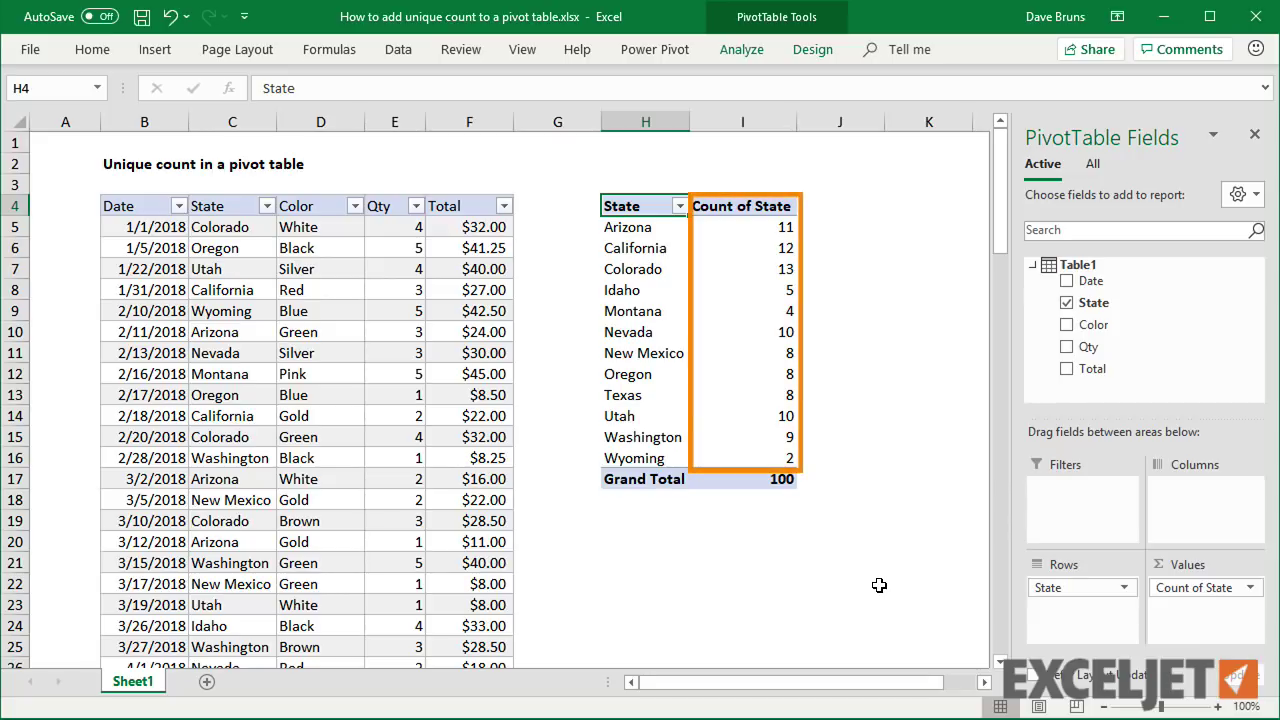
{"action": "left_click", "coordinate": [778, 206]}
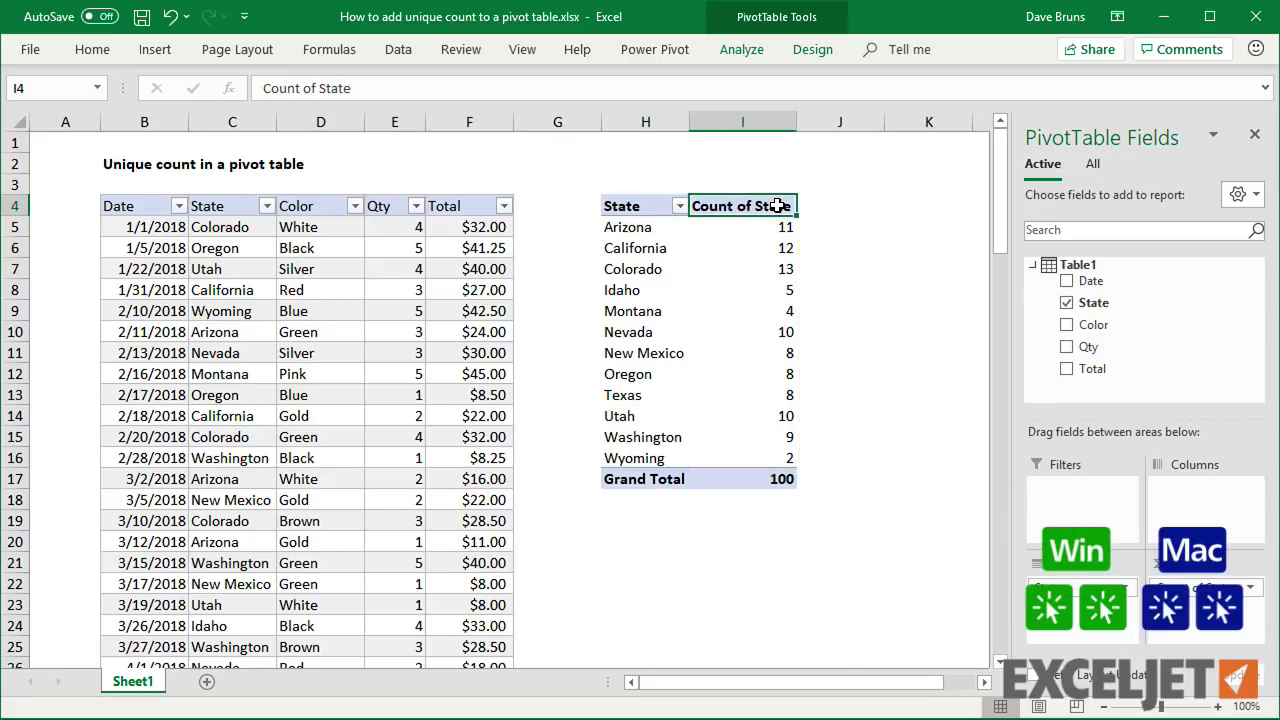
{"action": "double_click", "coordinate": [778, 206]}
{"action": "left_click", "coordinate": [636, 477]}
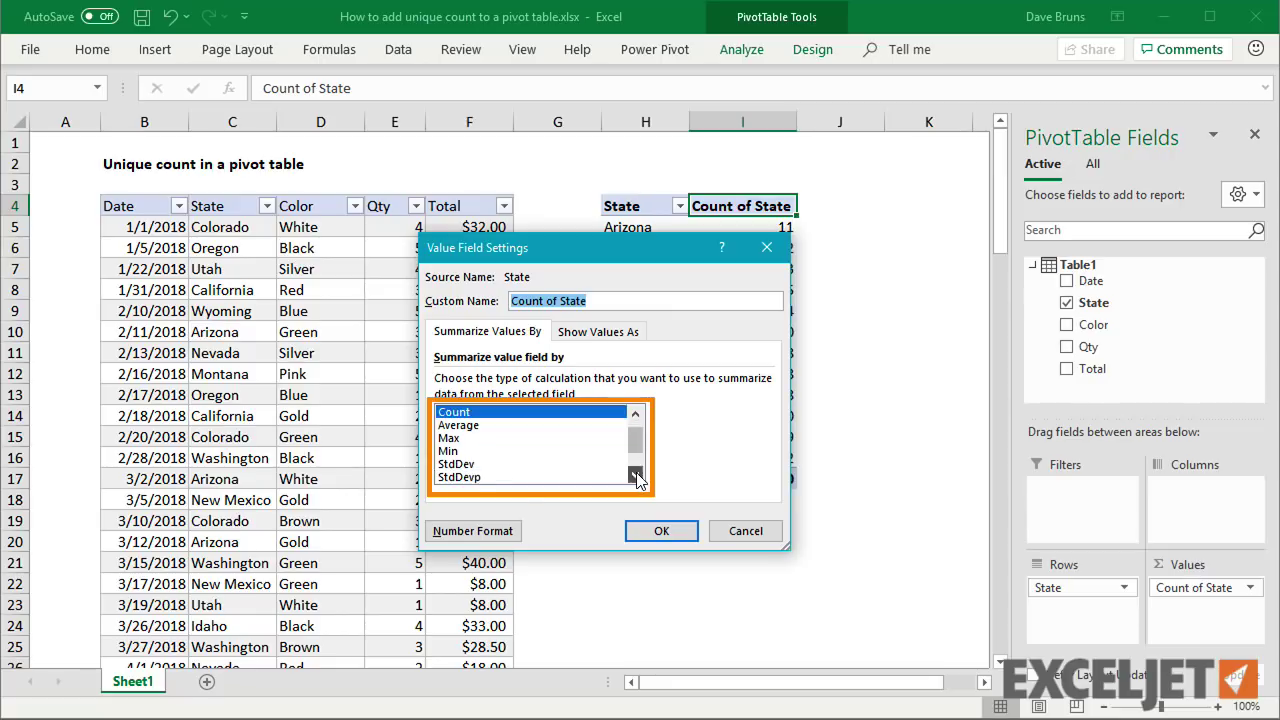
{"action": "left_click", "coordinate": [636, 477]}
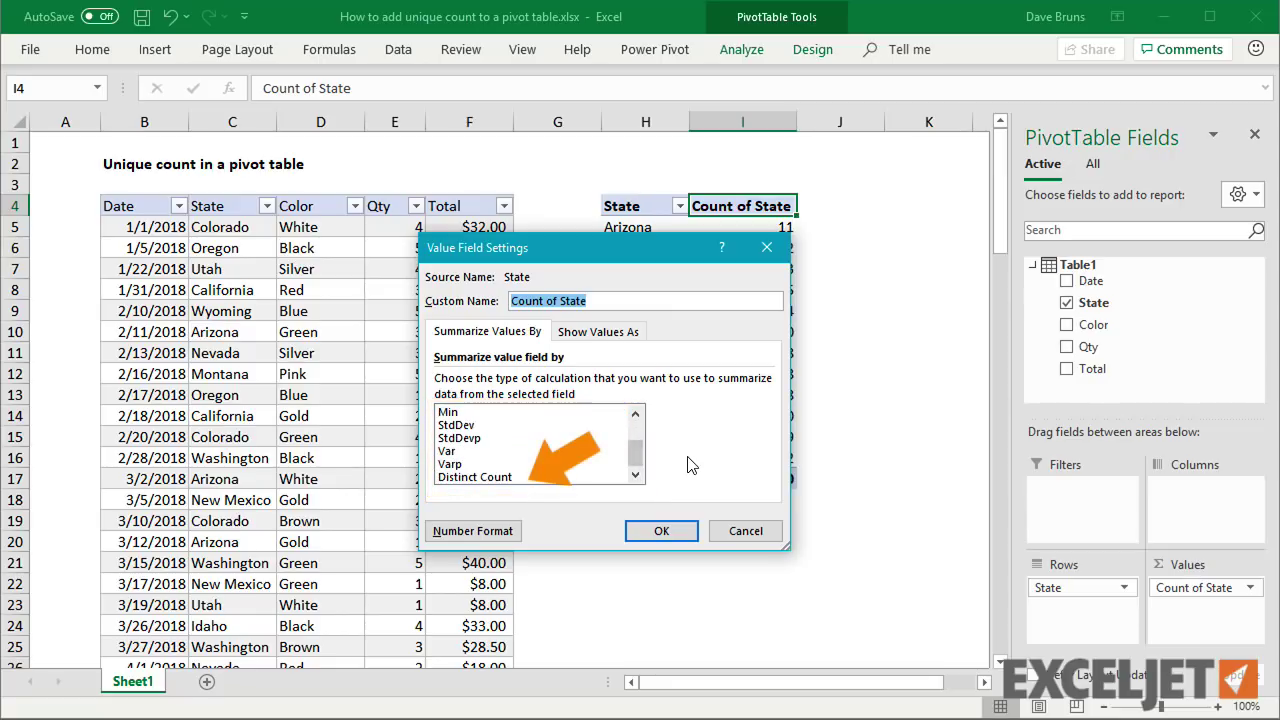
{"action": "left_click", "coordinate": [608, 479]}
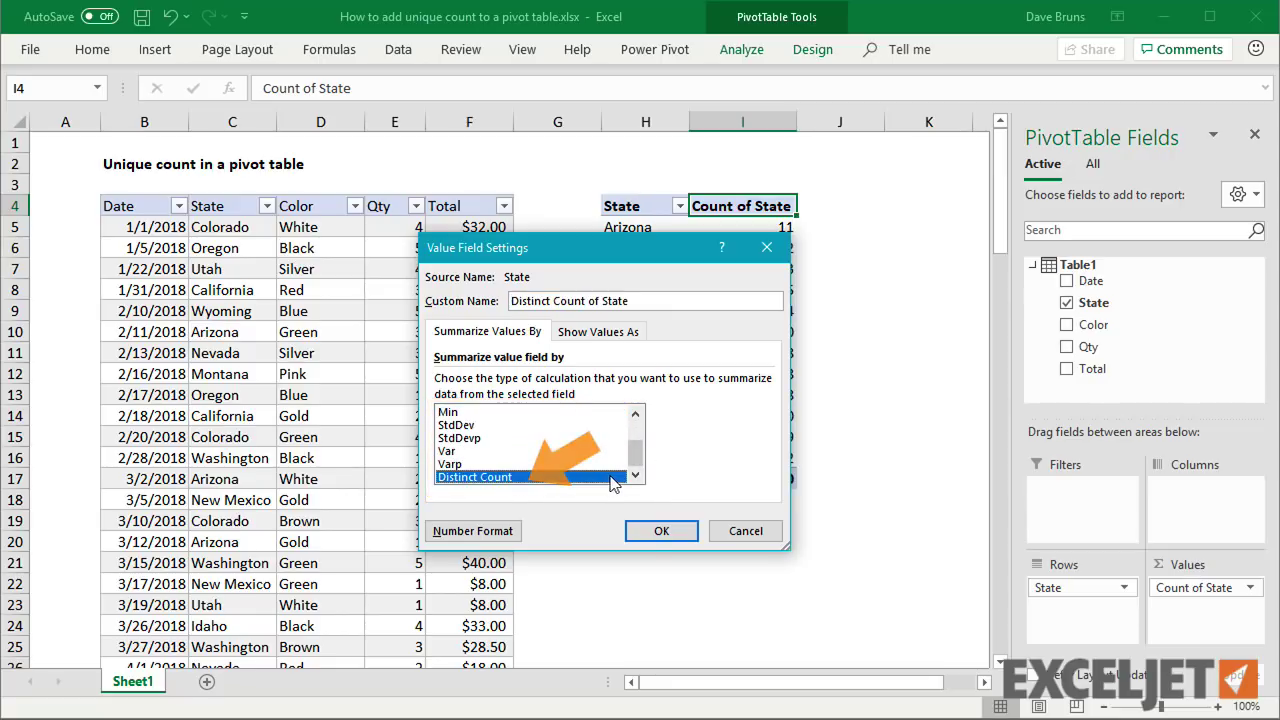
{"action": "left_click", "coordinate": [661, 531]}
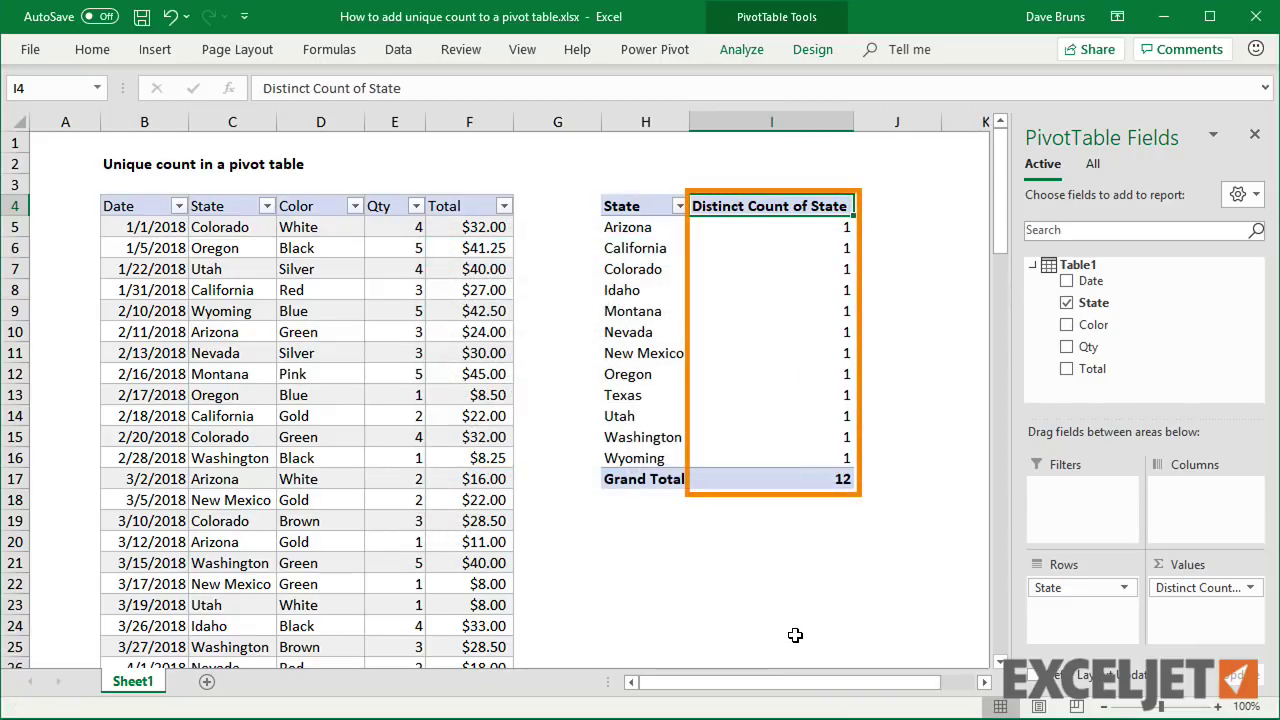
Replace the State row field with Color in the pivot table
{"action": "left_click_drag", "start_coordinate": [1050, 589], "coordinate": [933, 602]}
{"action": "left_click_drag", "start_coordinate": [1093, 324], "coordinate": [1085, 605]}
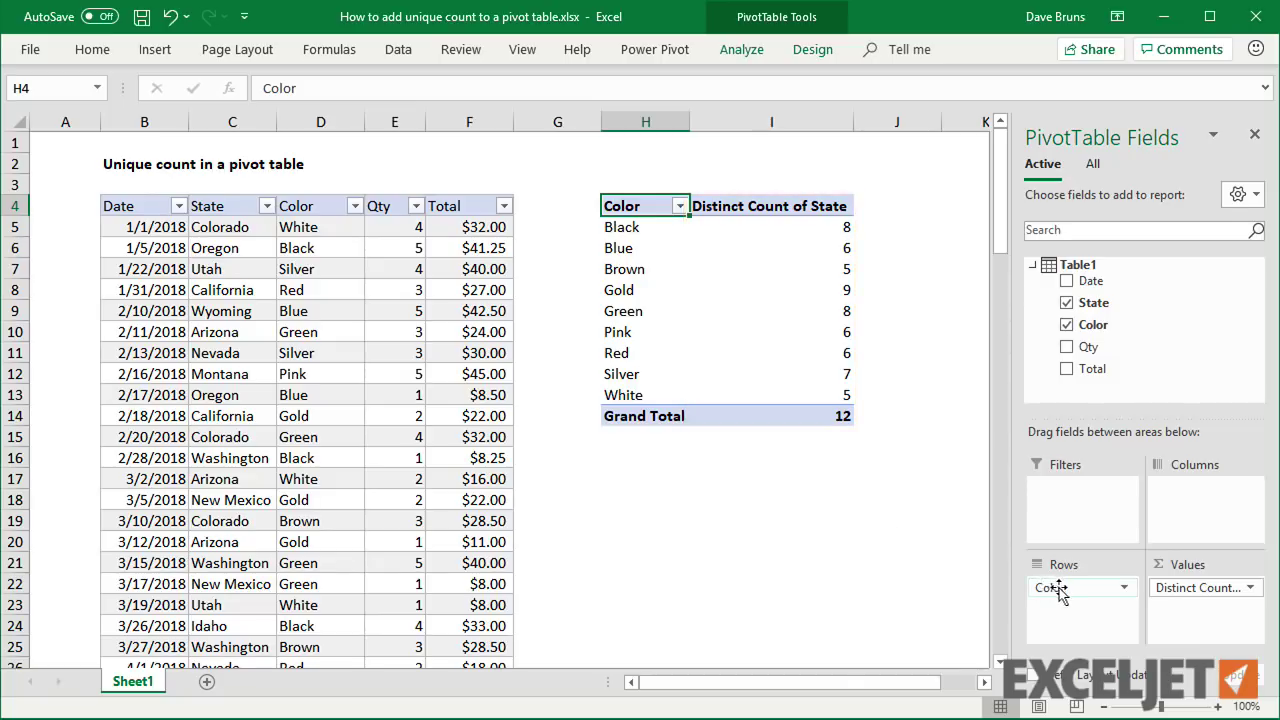
Clear the pivot table's row and value fields and add Color as both row and value field
{"action": "left_click_drag", "start_coordinate": [1057, 587], "coordinate": [962, 586]}
{"action": "left_click_drag", "start_coordinate": [1163, 597], "coordinate": [930, 575]}
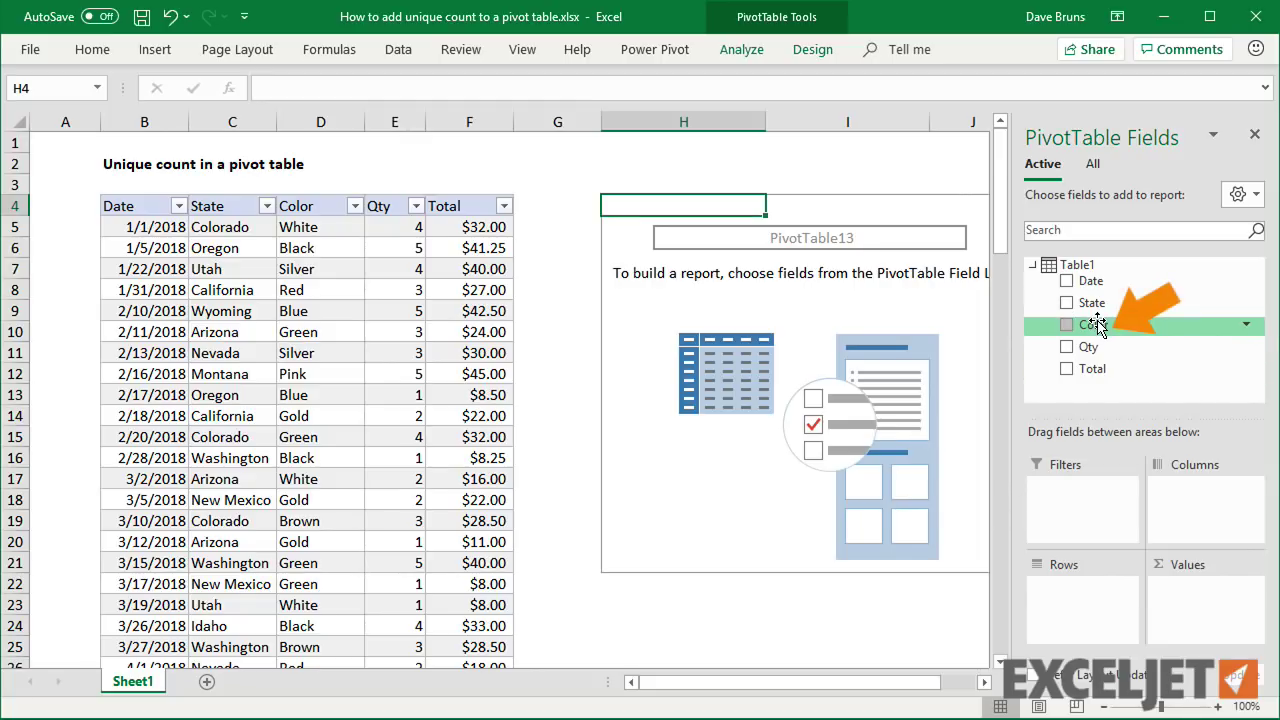
{"action": "left_click_drag", "start_coordinate": [1094, 324], "coordinate": [1100, 600]}
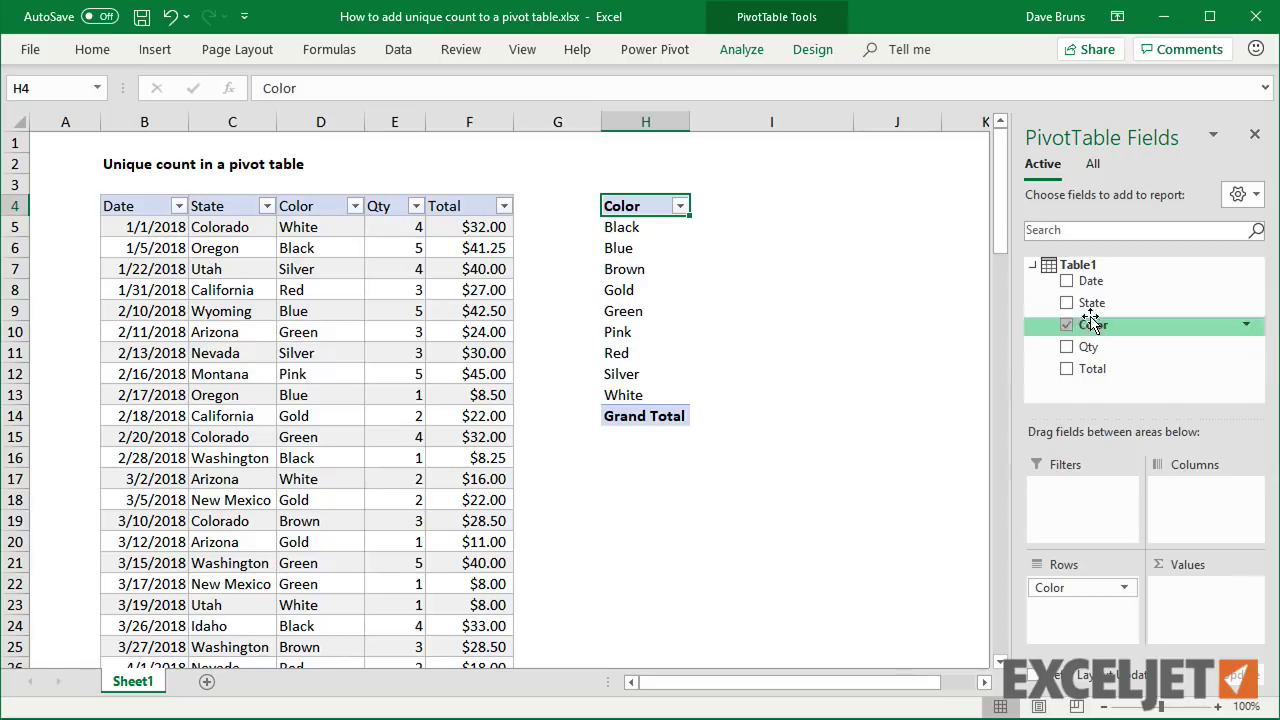
{"action": "left_click_drag", "start_coordinate": [1093, 324], "coordinate": [1205, 620]}
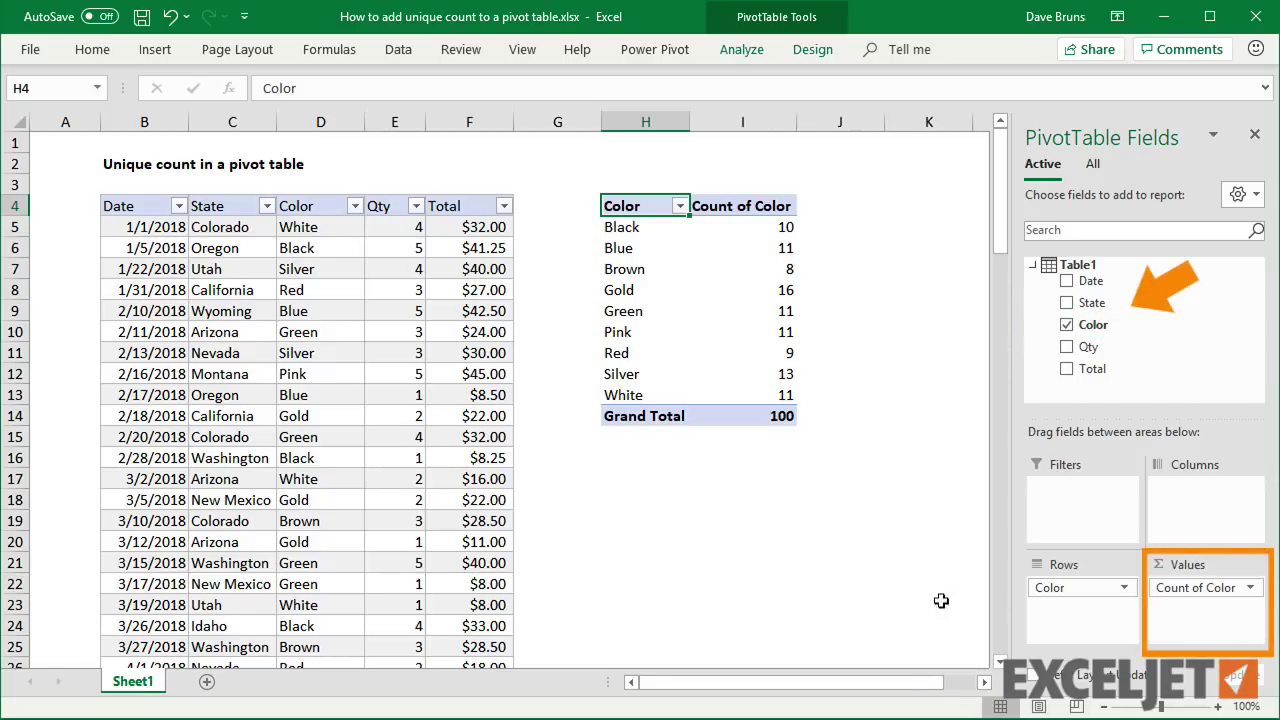
Summarize the Color value field by Distinct Count and rename its heading to Colors
{"action": "double_click", "coordinate": [772, 206]}
{"action": "left_click", "coordinate": [635, 476]}
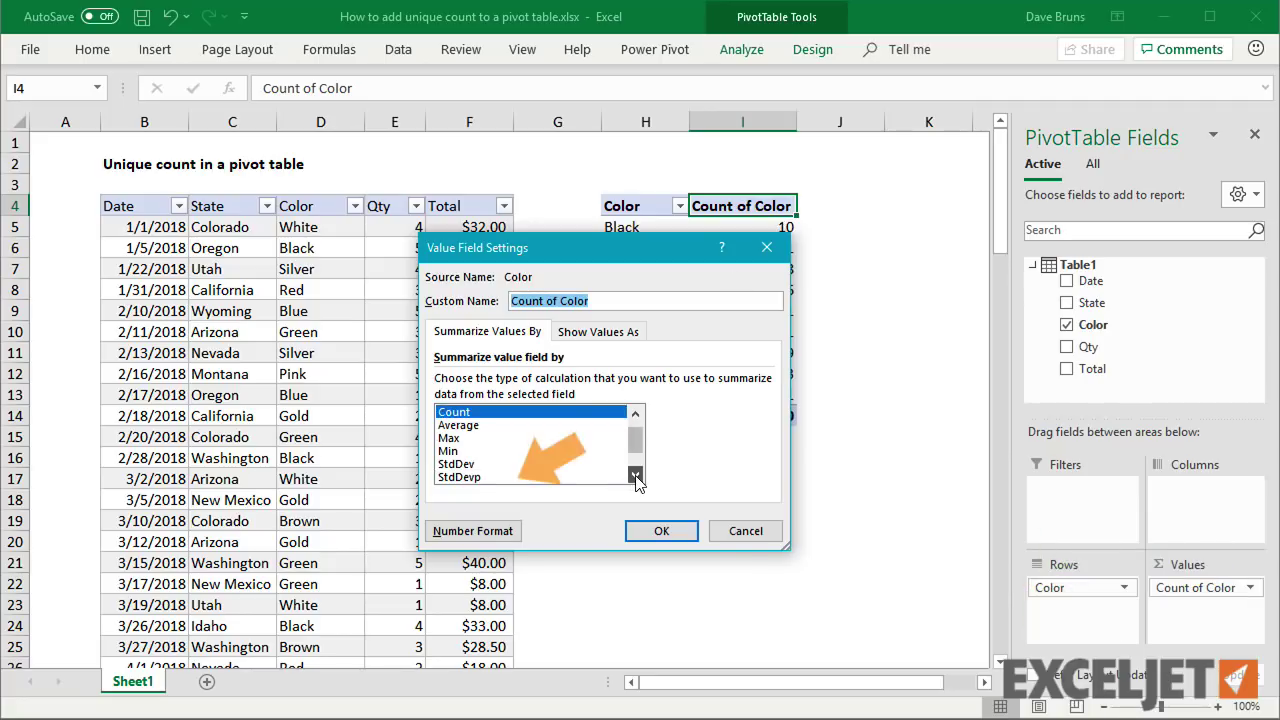
{"action": "left_click", "coordinate": [635, 476]}
{"action": "left_click", "coordinate": [612, 478]}
{"action": "left_click", "coordinate": [661, 530]}
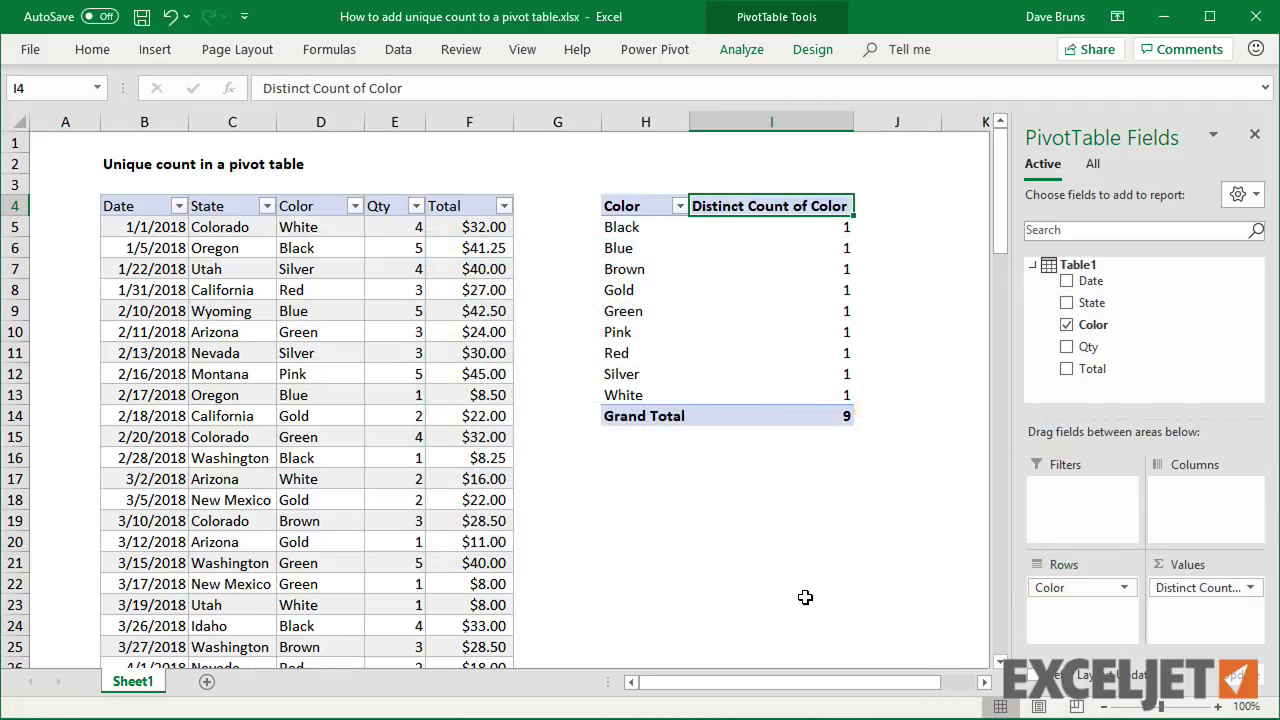
{"action": "type", "text": "Colors"}
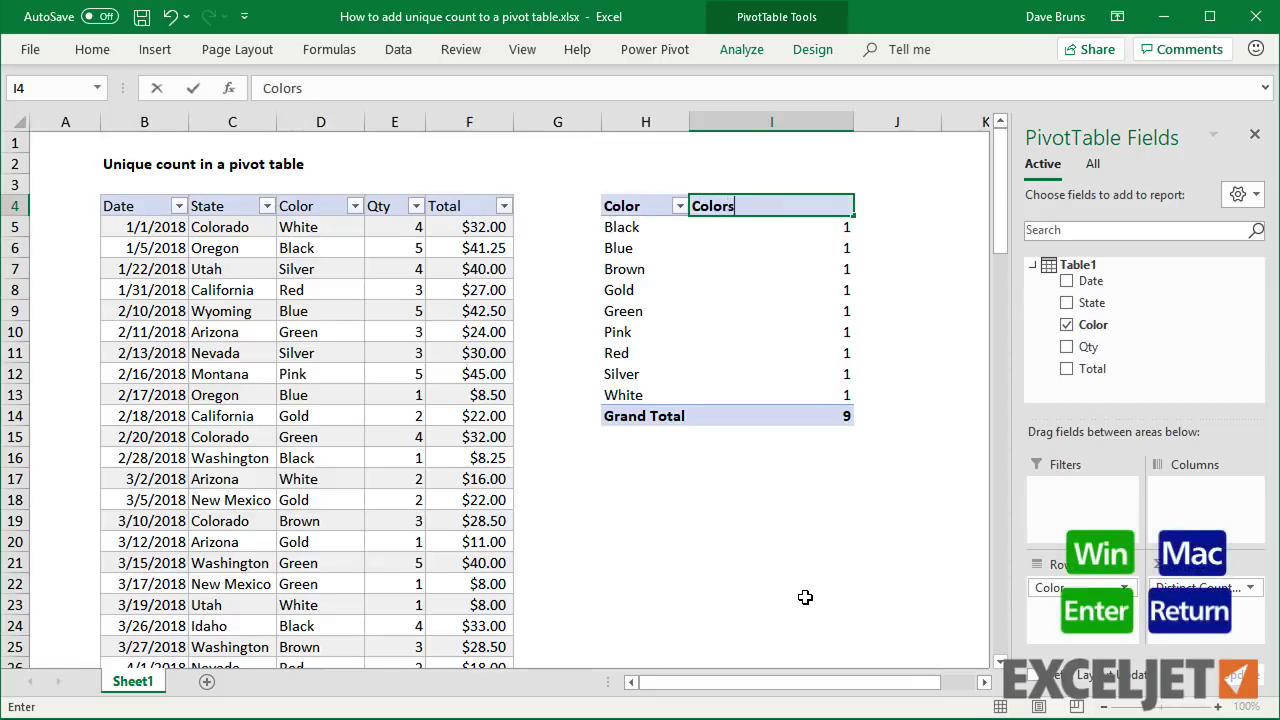
{"action": "key", "text": "Return"}
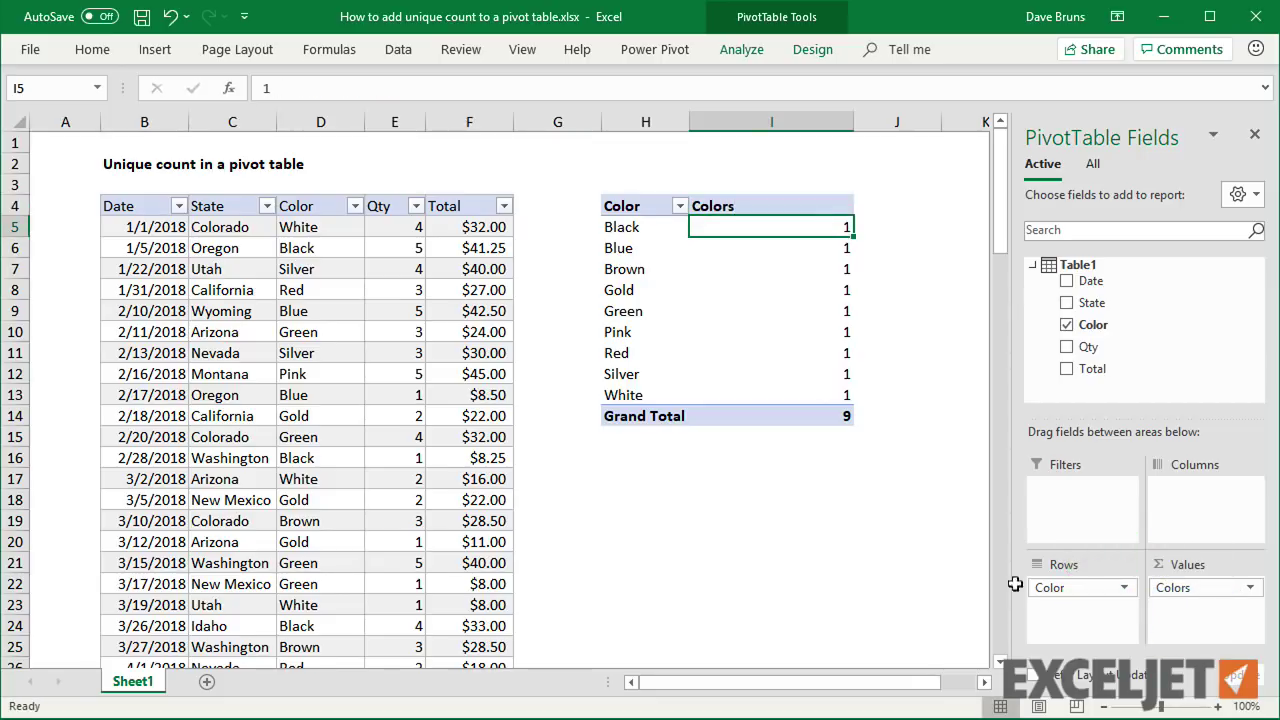
Replace the Color row field with State and add Total as a second value field
{"action": "left_click_drag", "start_coordinate": [1025, 589], "coordinate": [906, 548]}
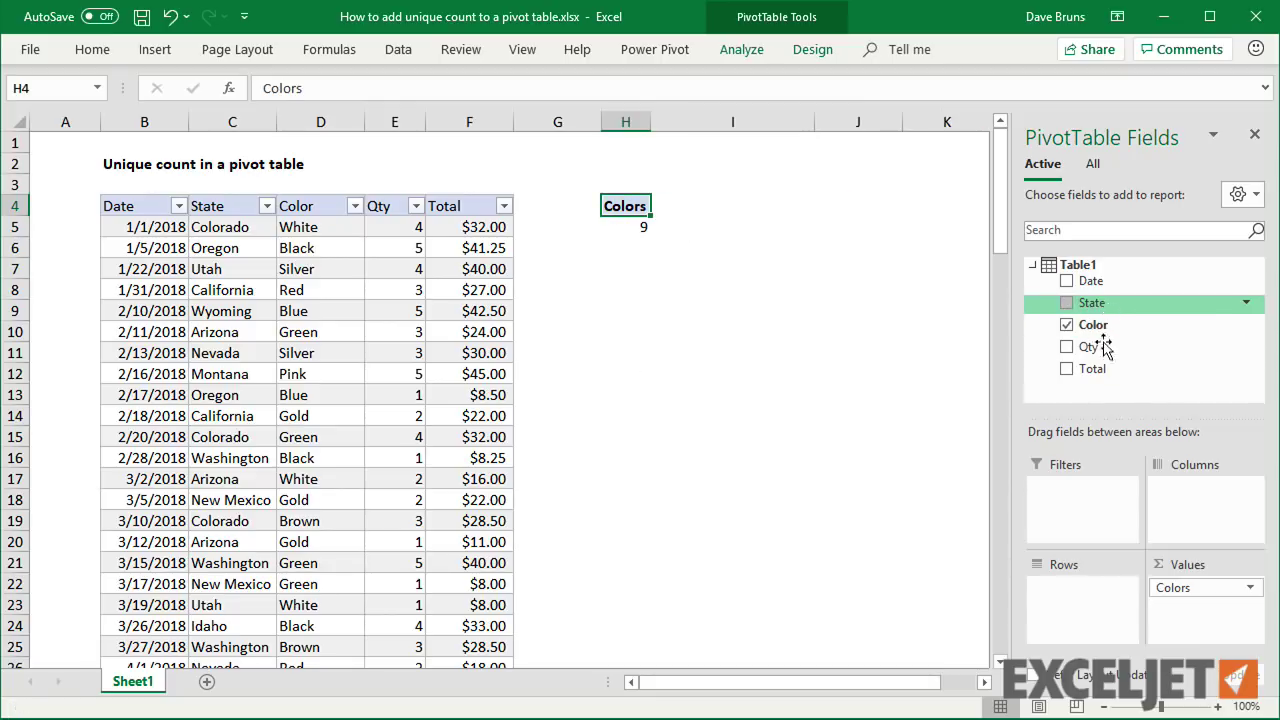
{"action": "left_click_drag", "start_coordinate": [1092, 302], "coordinate": [1092, 598]}
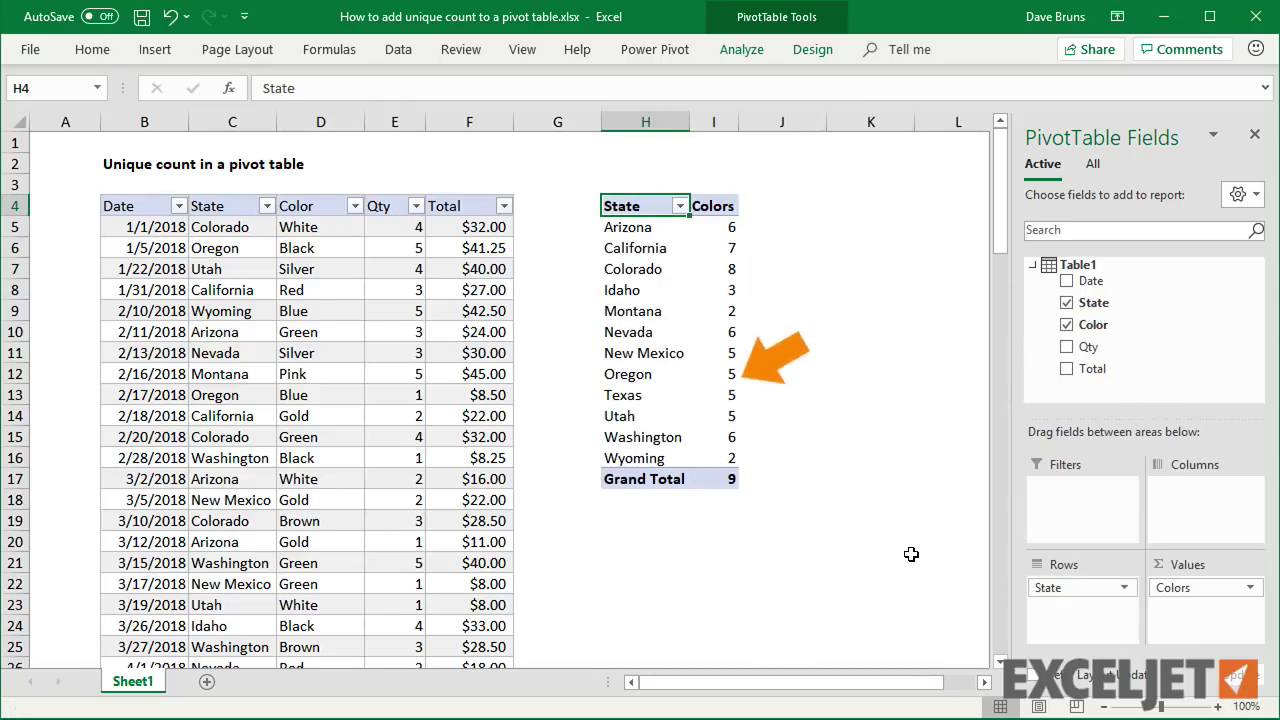
{"action": "left_click_drag", "start_coordinate": [1112, 372], "coordinate": [1178, 610]}
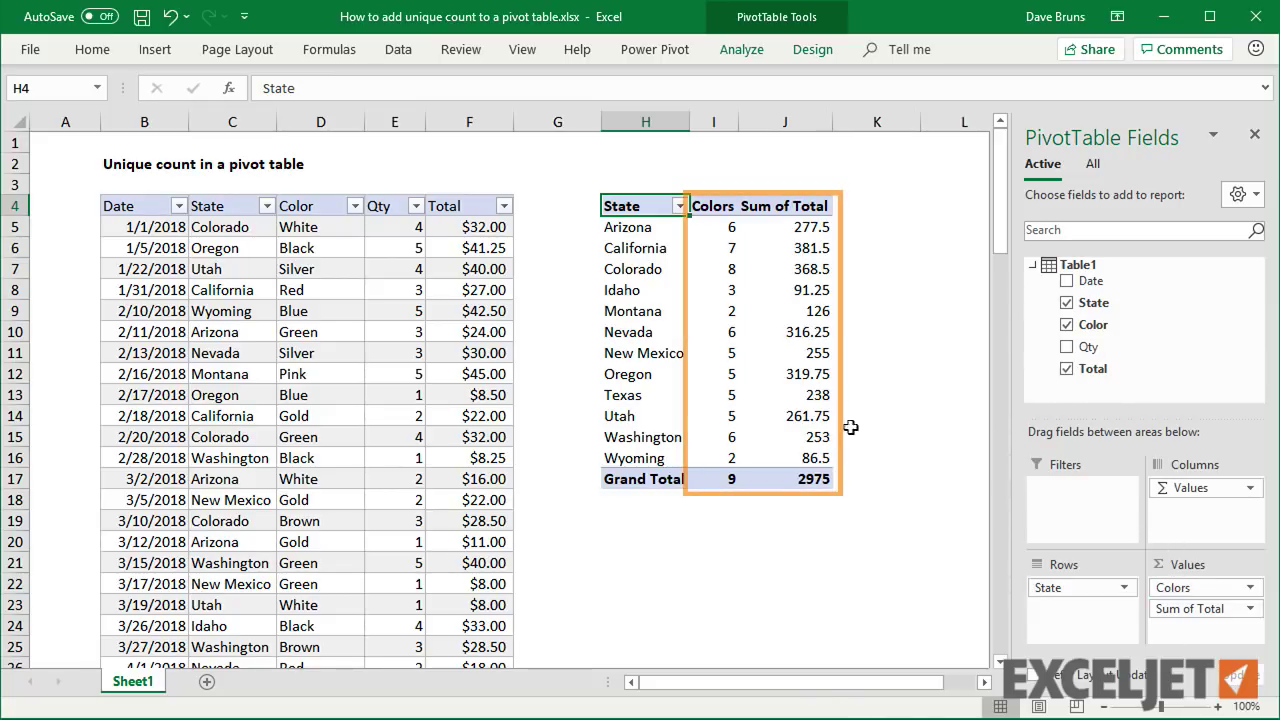
Format the Sum of Total values as dollar currency with two decimal places
{"action": "double_click", "coordinate": [804, 212]}
{"action": "left_click", "coordinate": [471, 529]}
{"action": "left_click", "coordinate": [424, 281]}
{"action": "left_click", "coordinate": [739, 603]}
{"action": "left_click", "coordinate": [662, 531]}
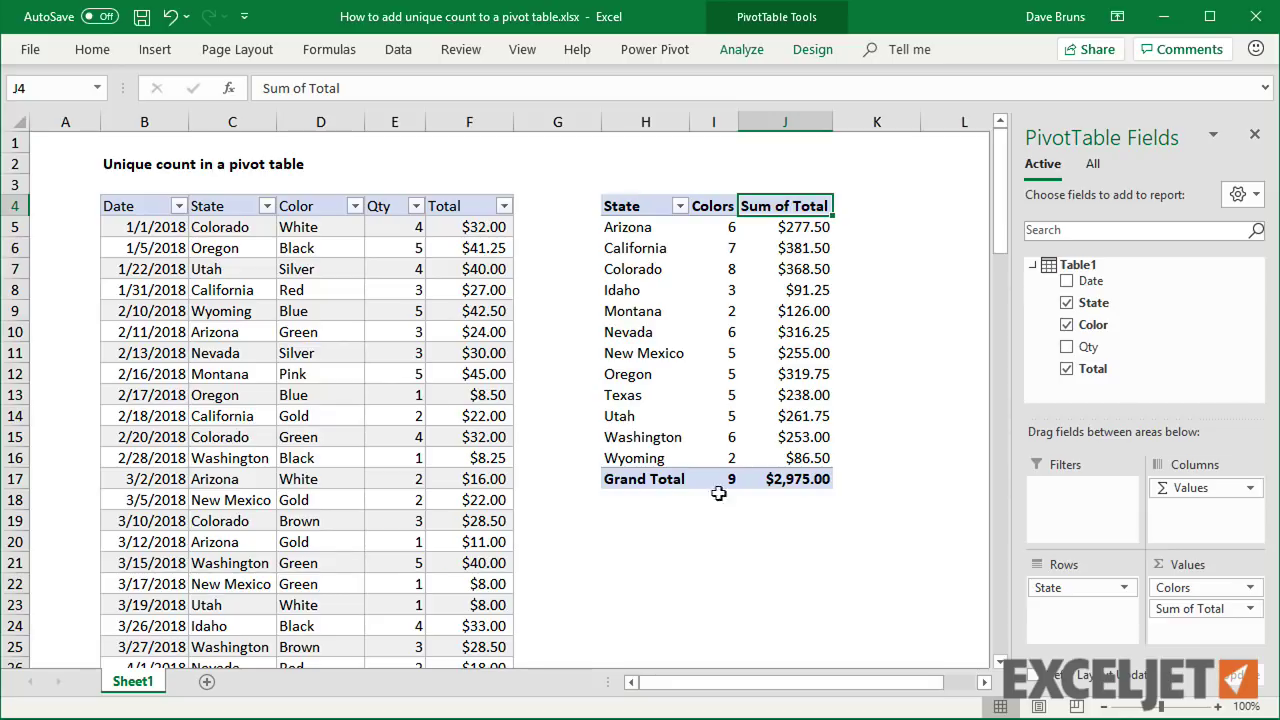
Change the color in source cell D8 to Orange and refresh the pivot table
{"action": "left_click", "coordinate": [349, 293]}
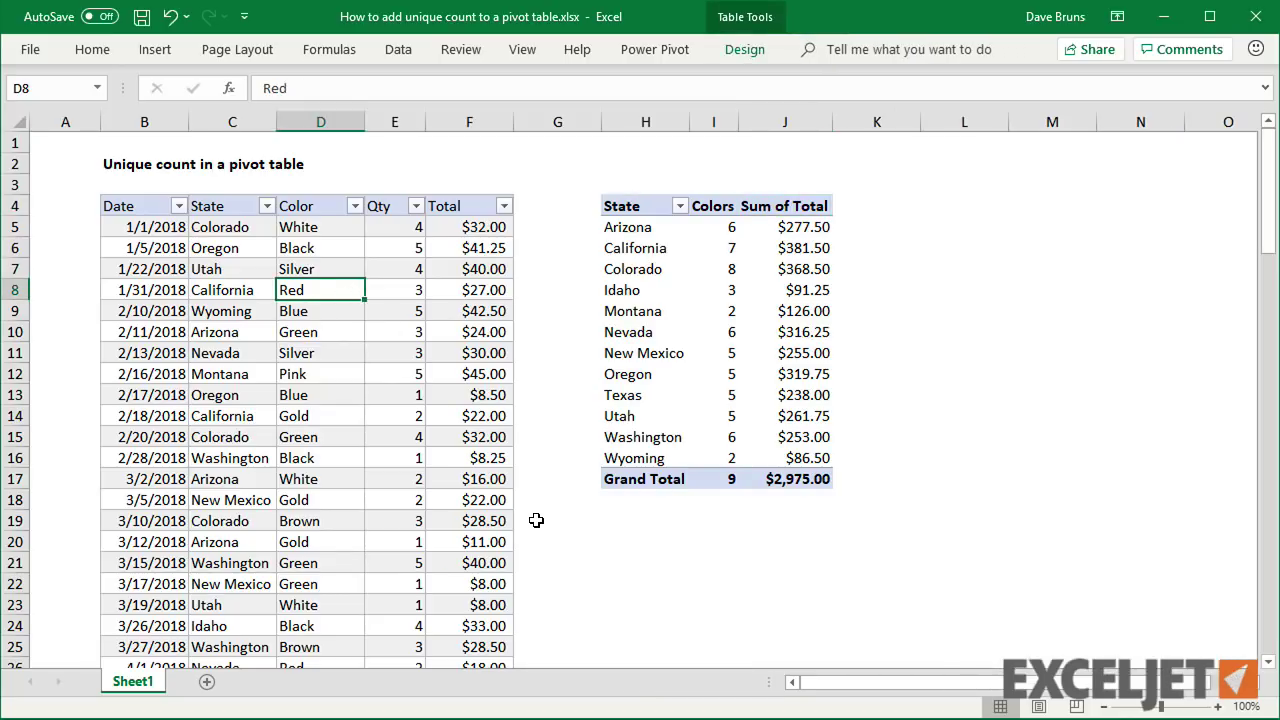
{"action": "type", "text": "Orange"}
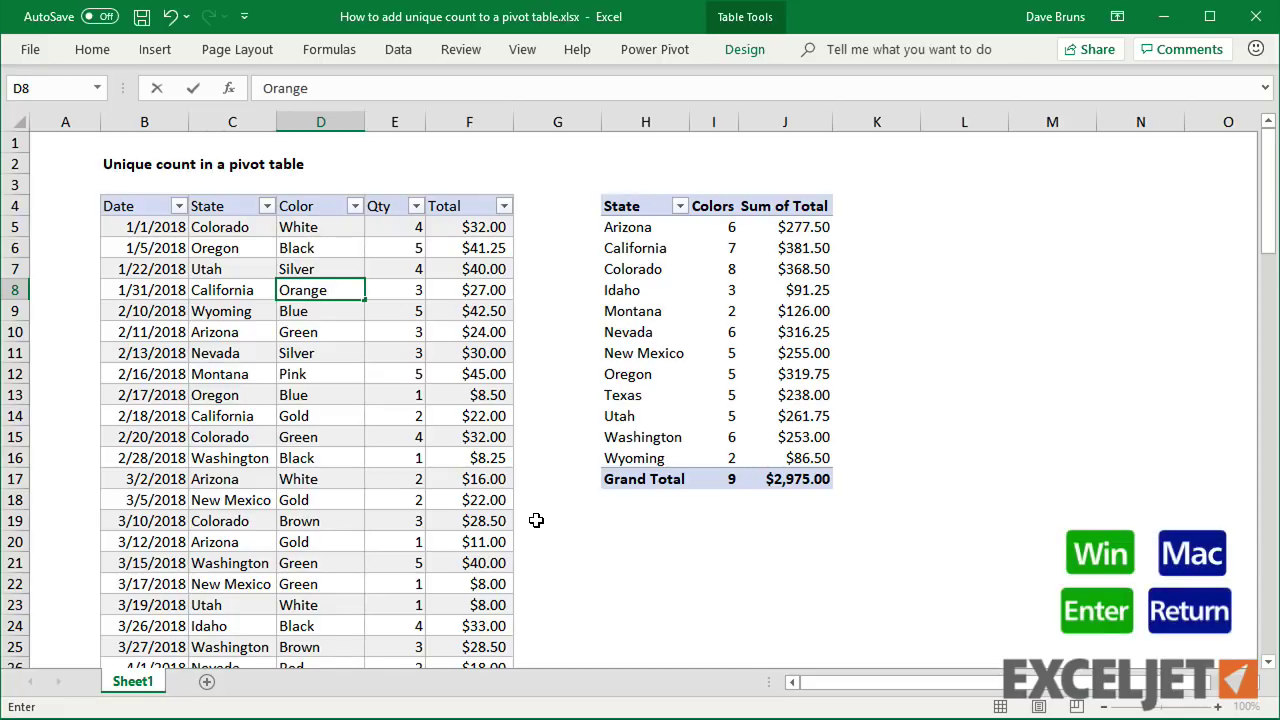
{"action": "key", "text": "Return"}
{"action": "right_click", "coordinate": [637, 380]}
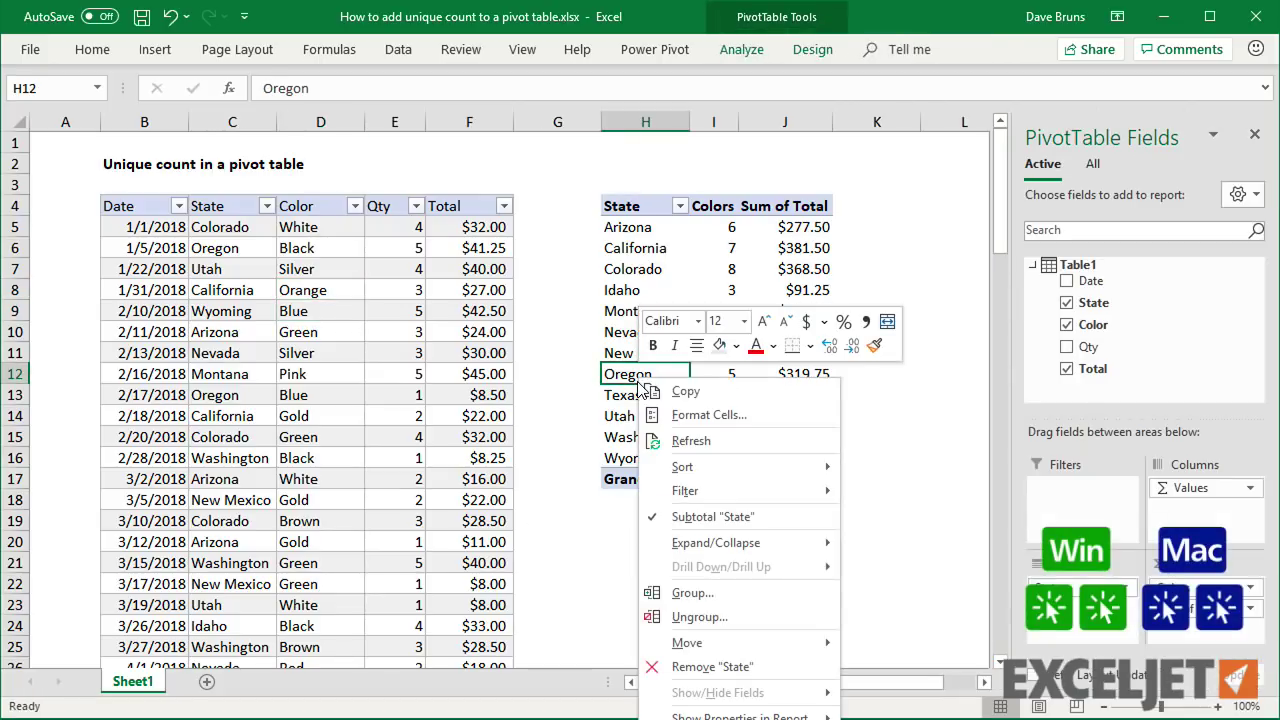
{"action": "left_click", "coordinate": [690, 441]}
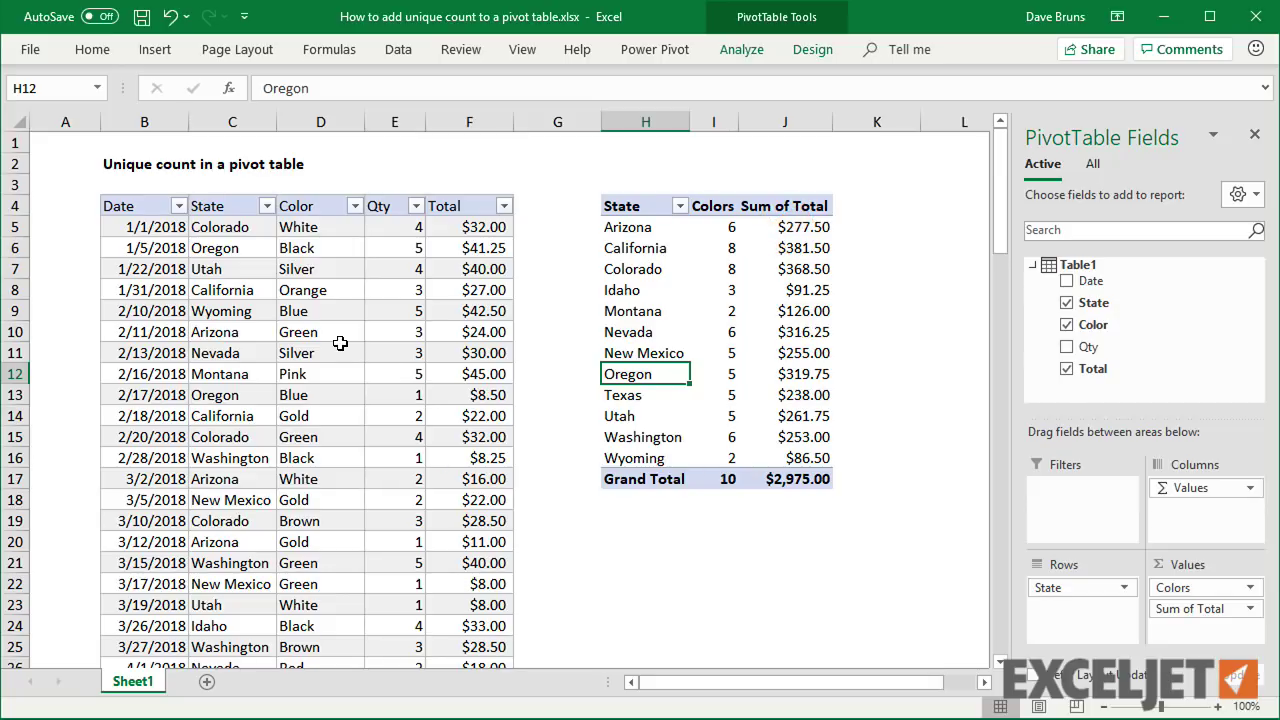
Change the state in source cell C8 to Iowa
{"action": "left_click", "coordinate": [241, 289]}
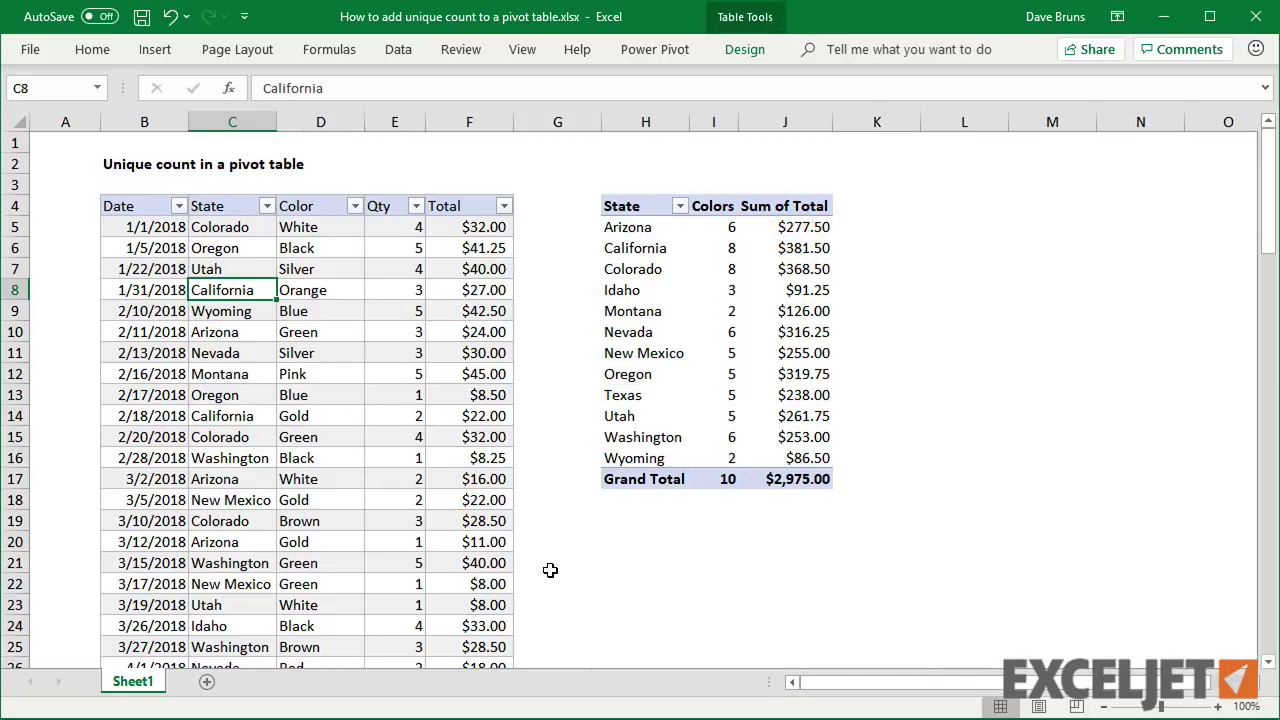
{"action": "type", "text": "Iowa"}
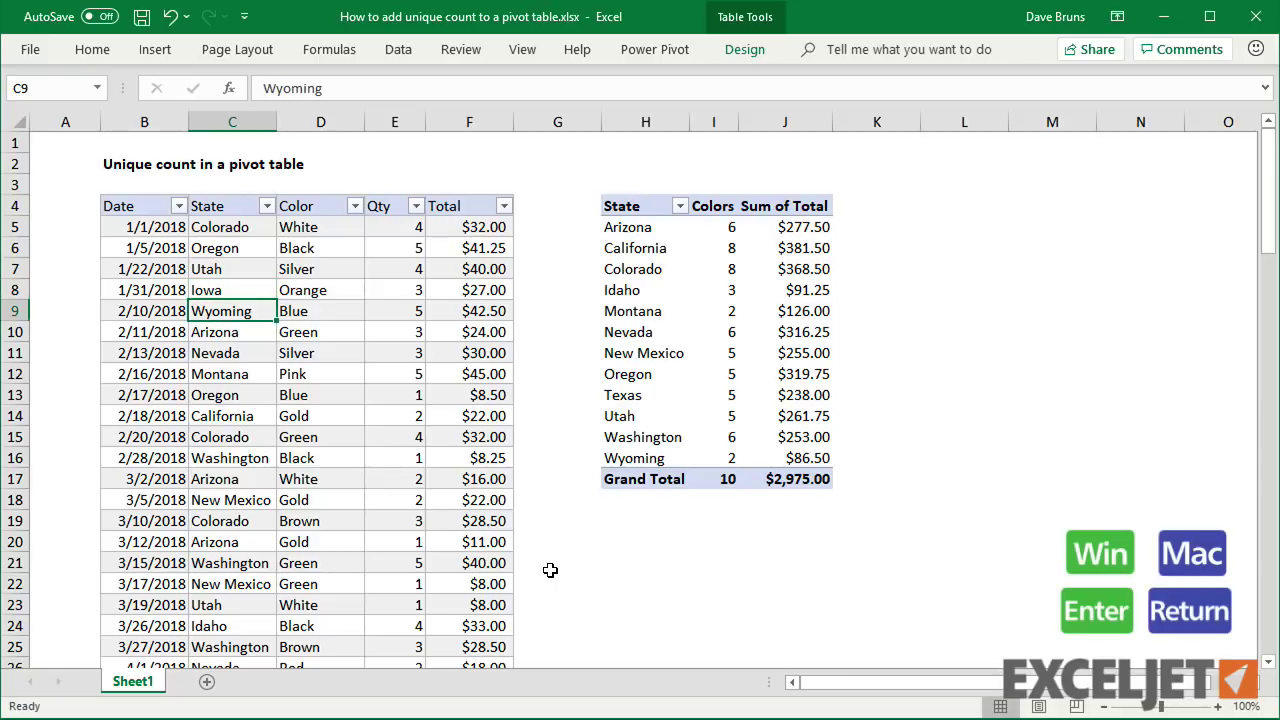